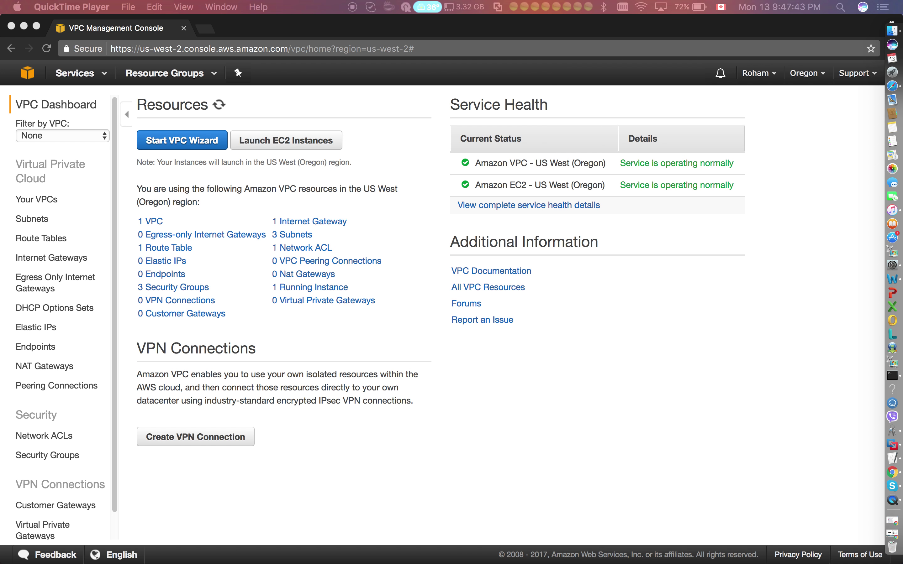
# Bring the browser forward and list the VPCs, showing only the default 172.31.0.0/16 VPC.
pyautogui.click(216, 190)
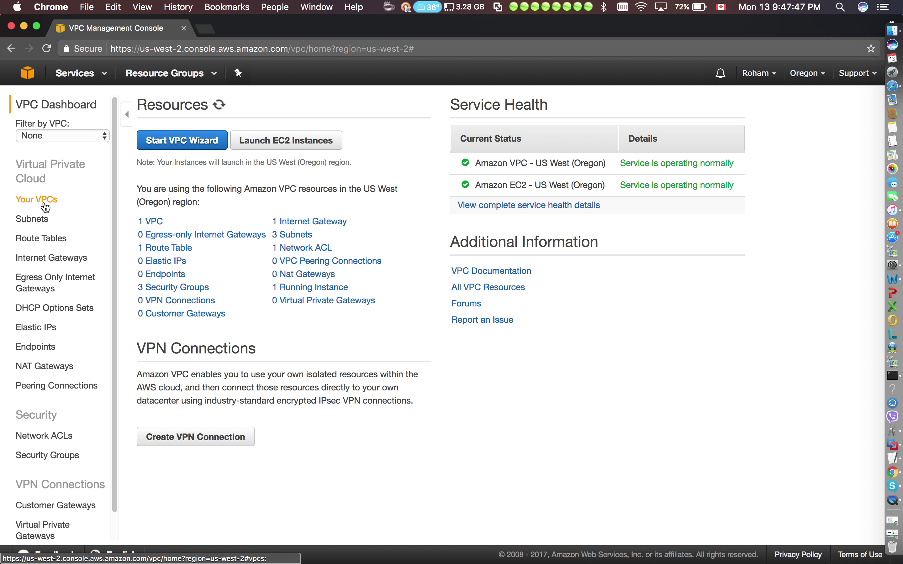
pyautogui.click(37, 199)
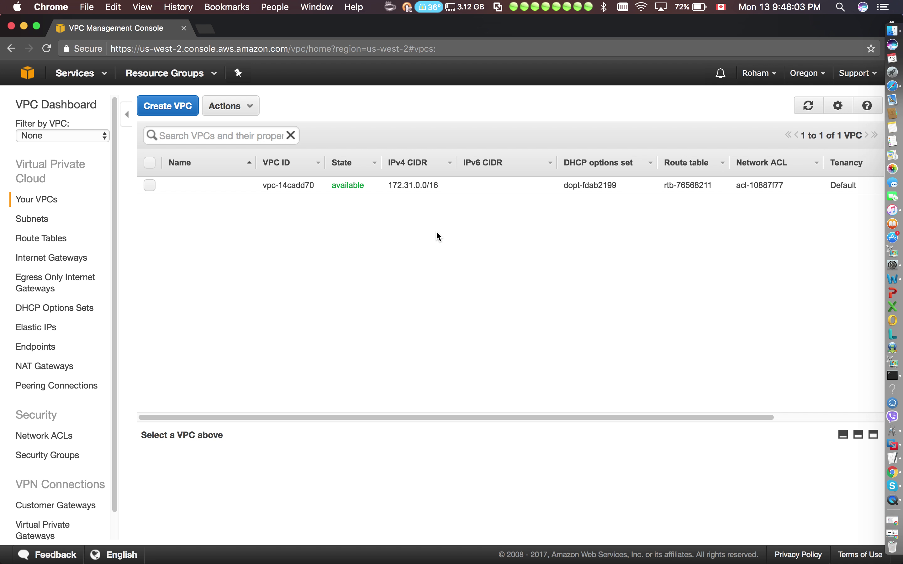
# Open Create VPC and enter the name tag 'Test VPC IPv4/IPv6'.
pyautogui.click(179, 108)
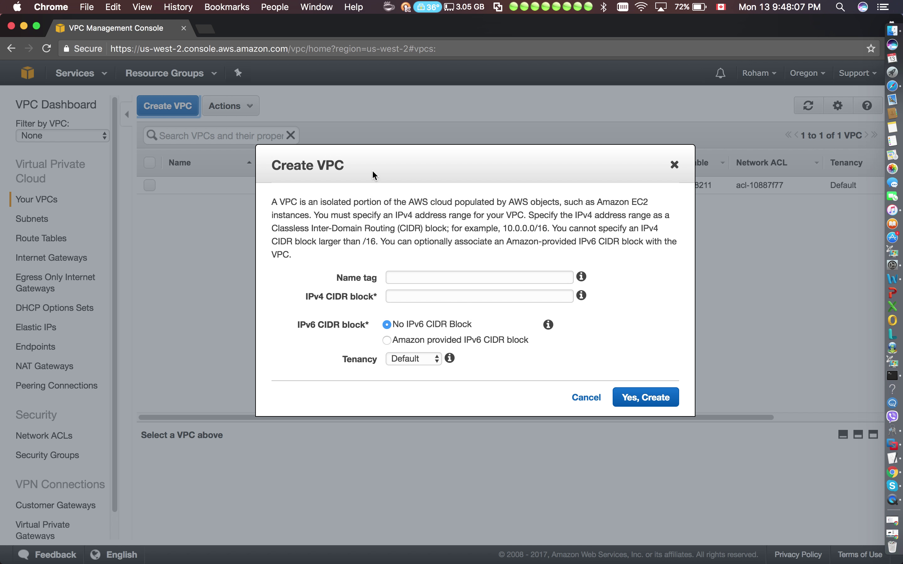
pyautogui.click(408, 280)
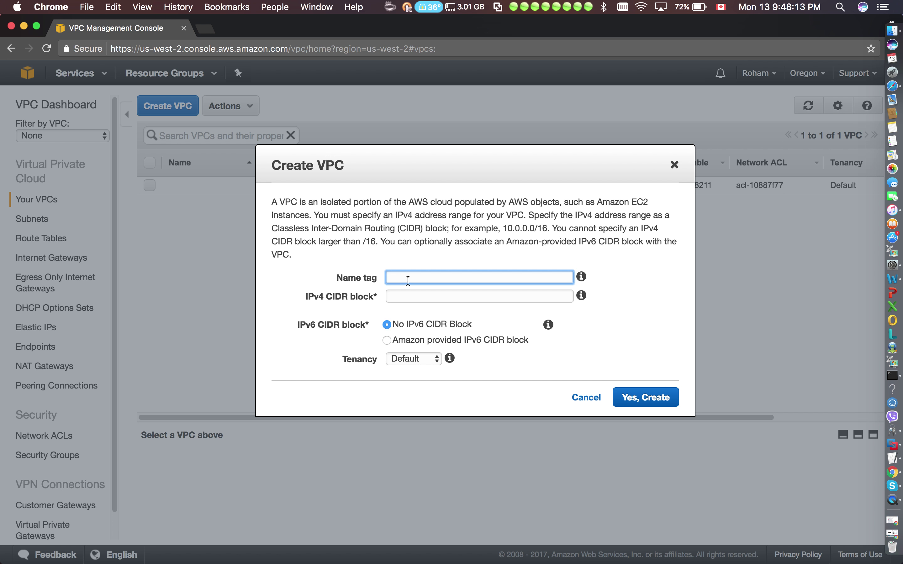
pyautogui.write('Test')
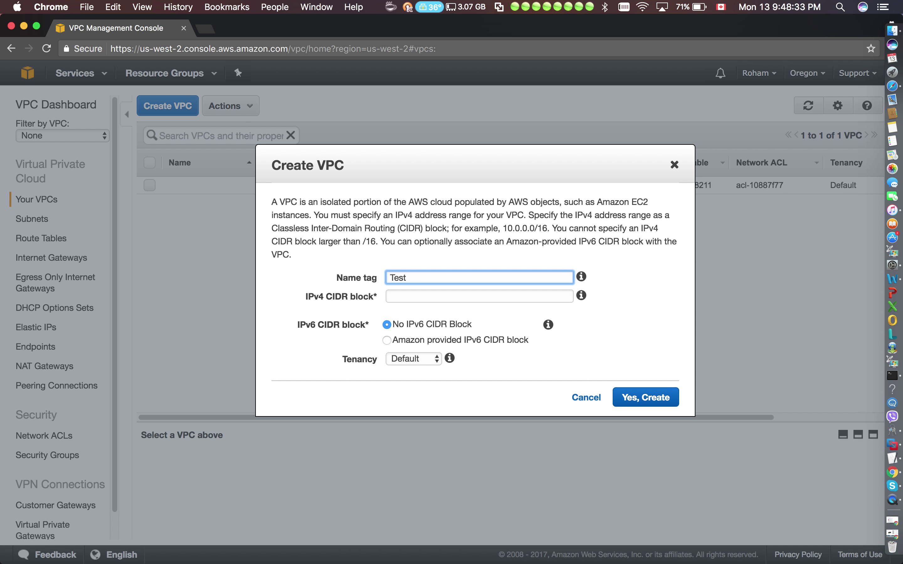
pyautogui.write('VPC IPv4/IPv6')
pyautogui.click(388, 300)
pyautogui.moveTo(376, 297); pyautogui.dragTo(331, 297)
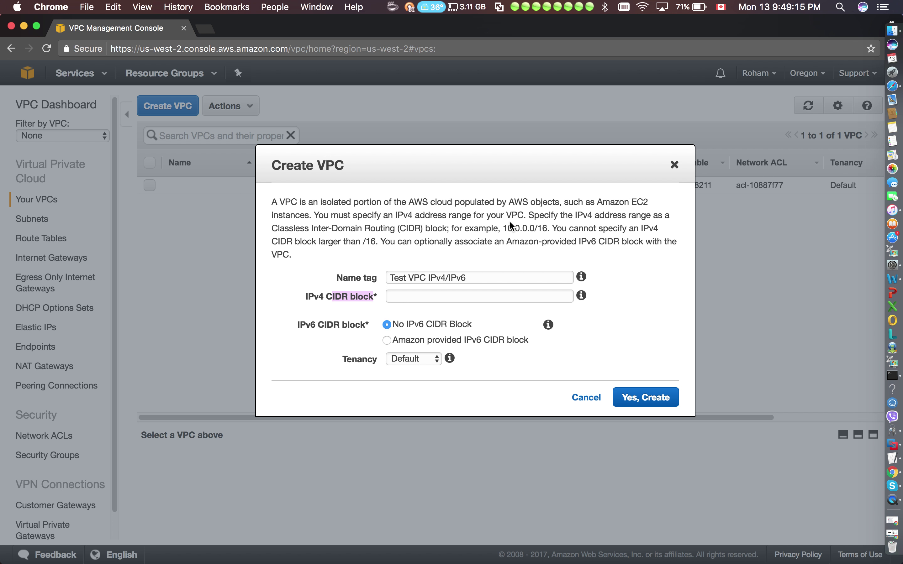
pyautogui.click(430, 302)
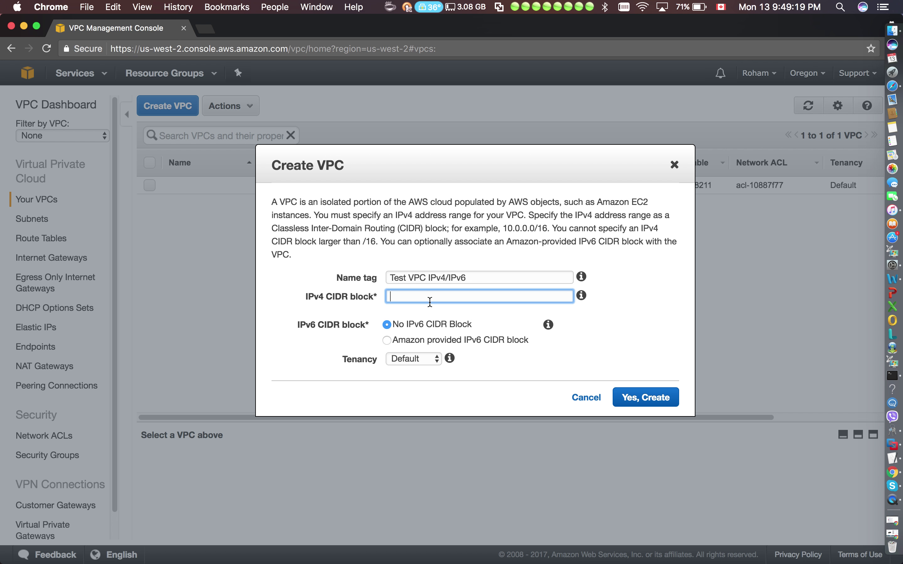
# Enter 192.168.0.0/16 as the VPC's IPv4 CIDR block, pointing out the /16 size limit.
pyautogui.write('192.')
pyautogui.write('168.0.0/16')
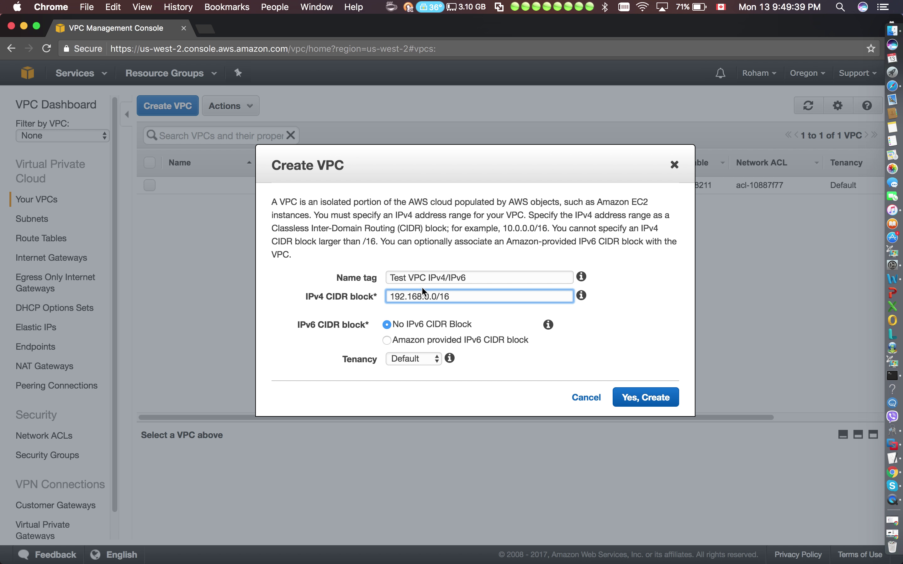
pyautogui.moveTo(455, 294); pyautogui.dragTo(437, 295)
pyautogui.moveTo(447, 228); pyautogui.dragTo(273, 231)
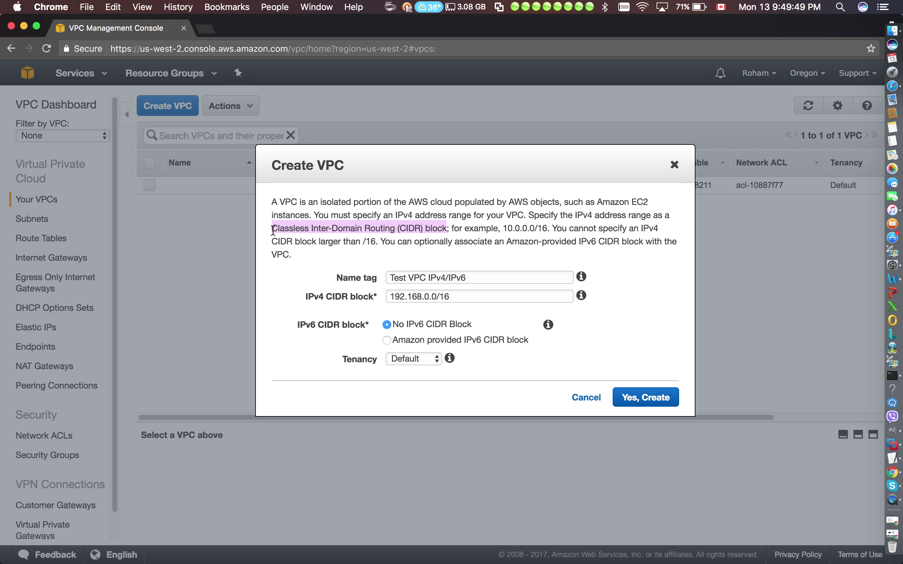
pyautogui.click(457, 214)
pyautogui.click(459, 295)
pyautogui.moveTo(459, 294); pyautogui.dragTo(397, 289)
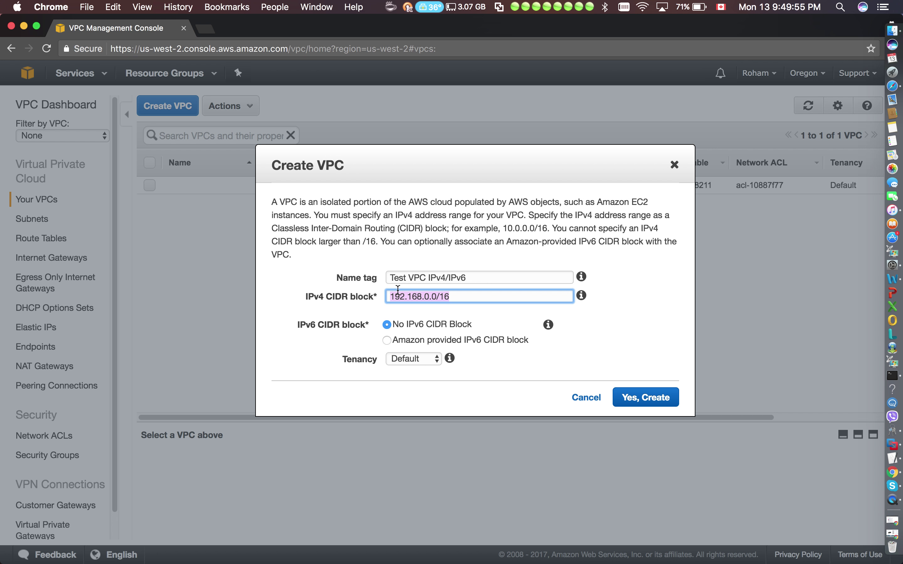
pyautogui.click(584, 231)
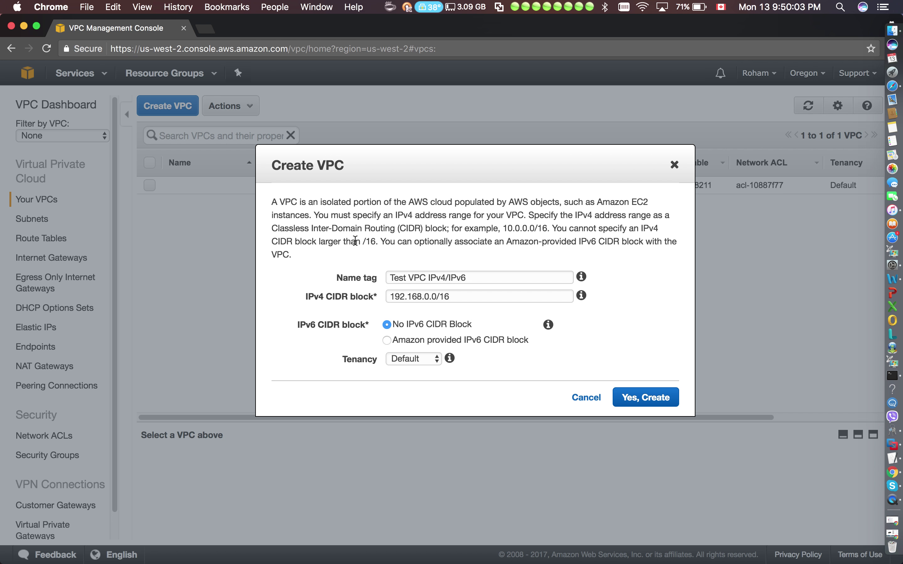
pyautogui.moveTo(376, 242); pyautogui.dragTo(364, 241)
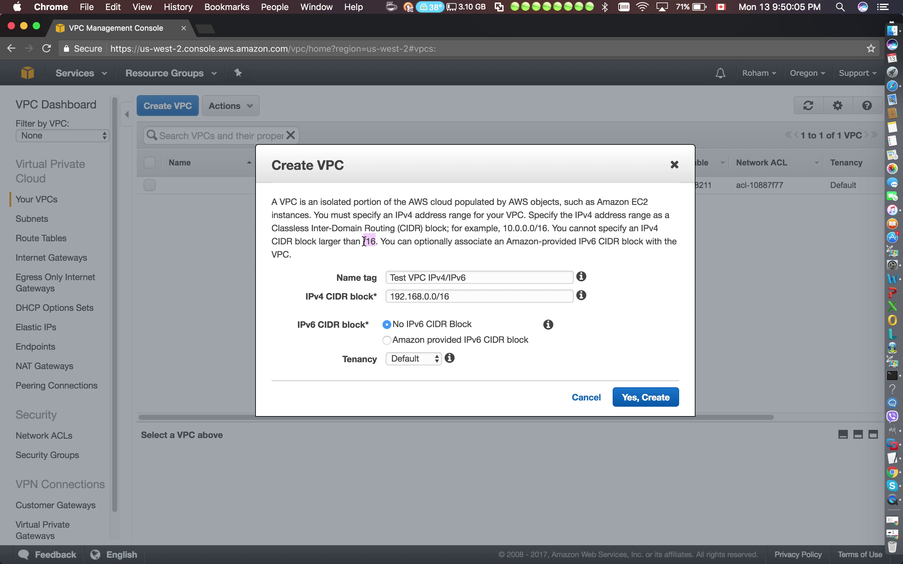
pyautogui.click(369, 262)
# Request an Amazon-provided IPv6 block, keep Default tenancy, and create the VPC.
pyautogui.click(385, 340)
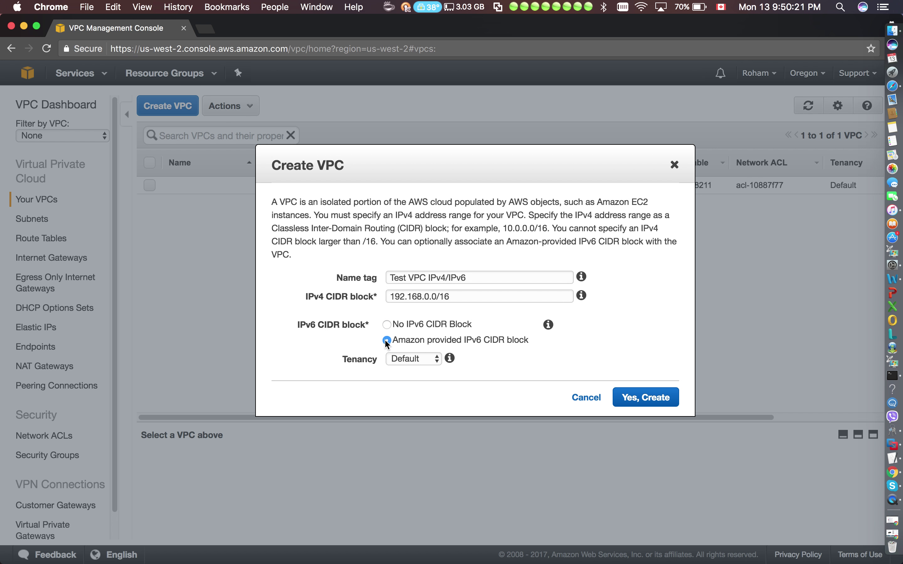
pyautogui.click(412, 359)
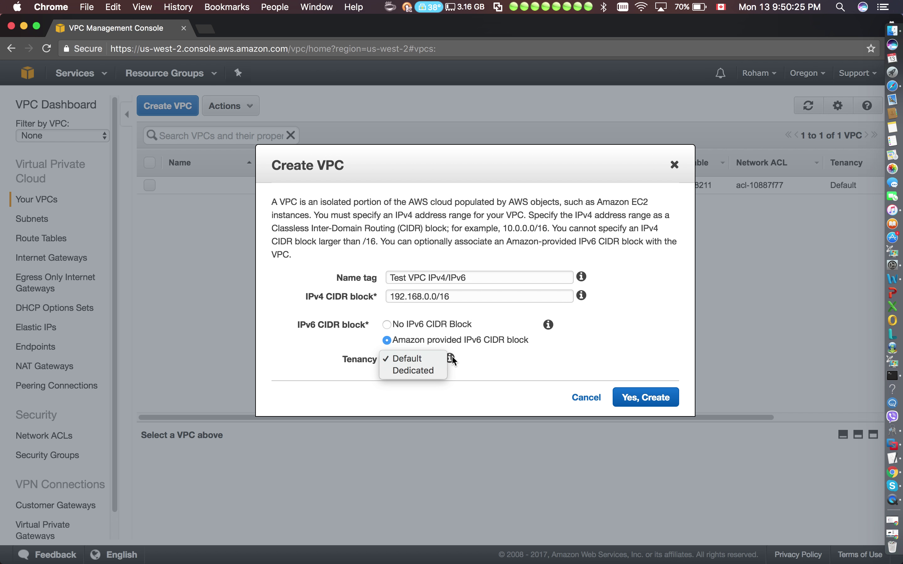
pyautogui.click(495, 359)
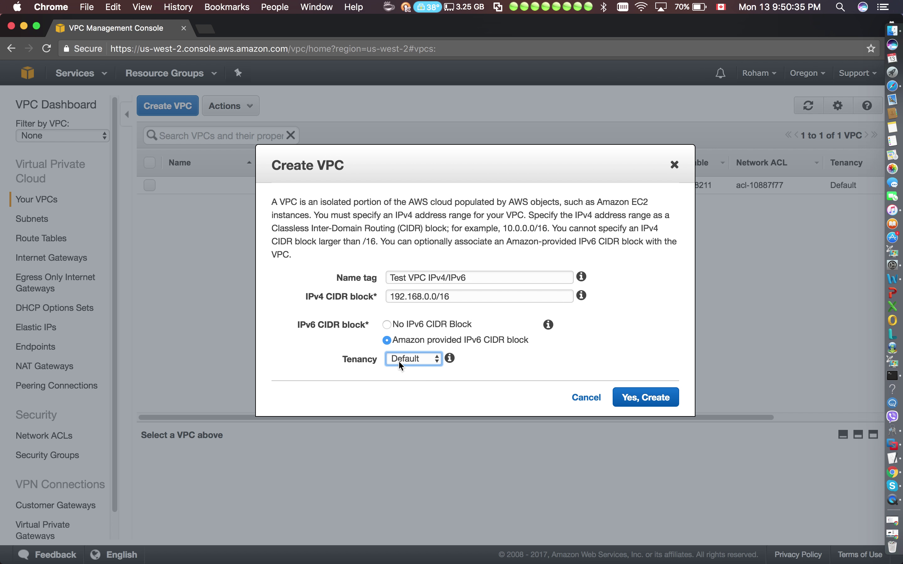
pyautogui.moveTo(452, 363)
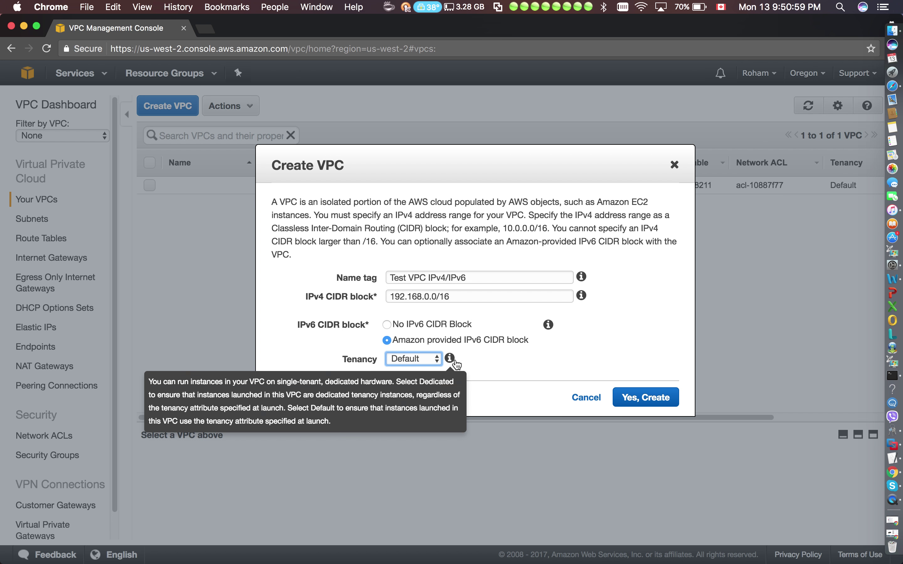
pyautogui.click(485, 359)
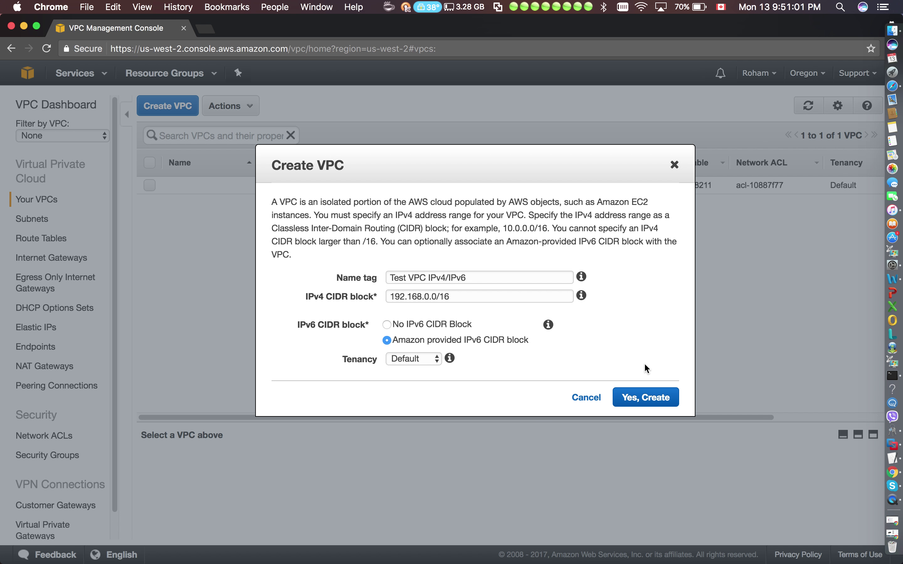
pyautogui.click(664, 404)
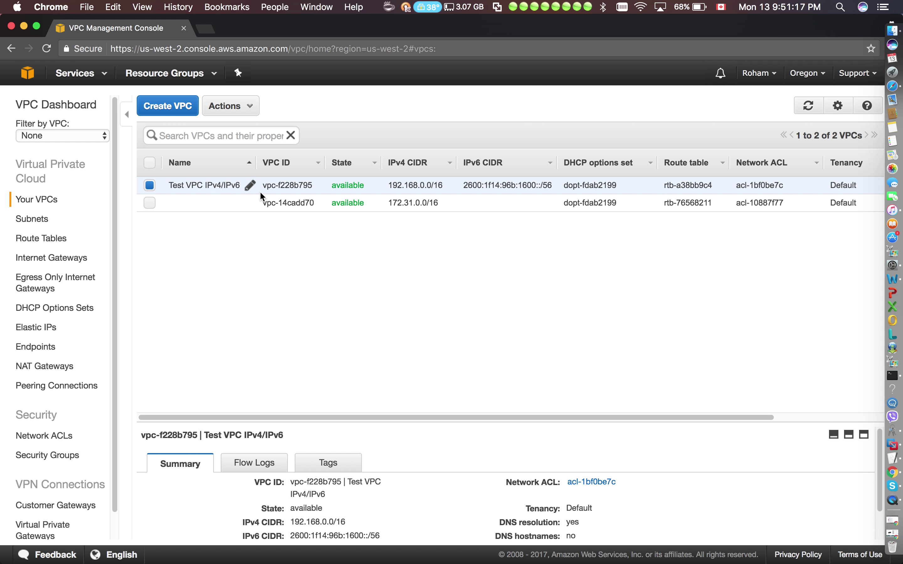
# Widen the Name column so 'Test VPC IPv4/IPv6' shows in full, then go to Subnets.
pyautogui.moveTo(257, 165); pyautogui.dragTo(308, 165)
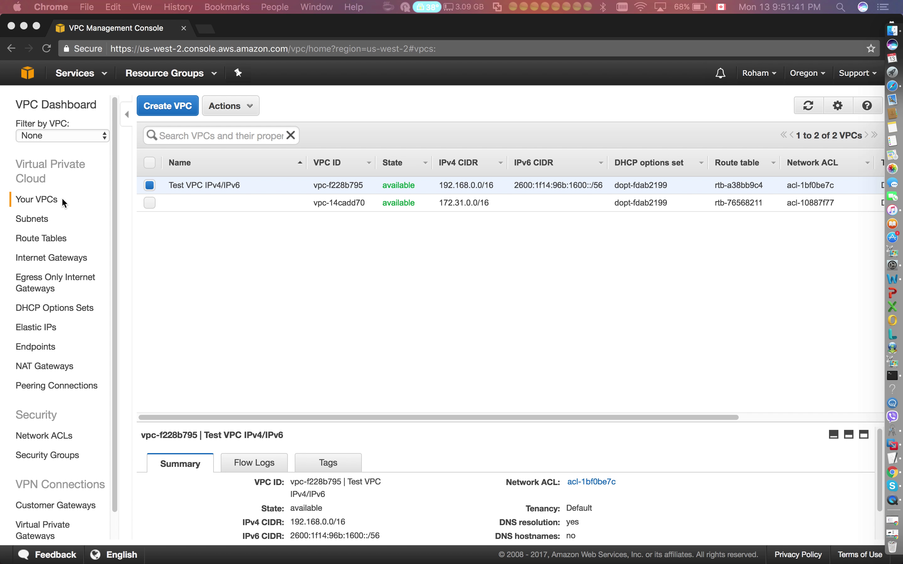
pyautogui.click(37, 219)
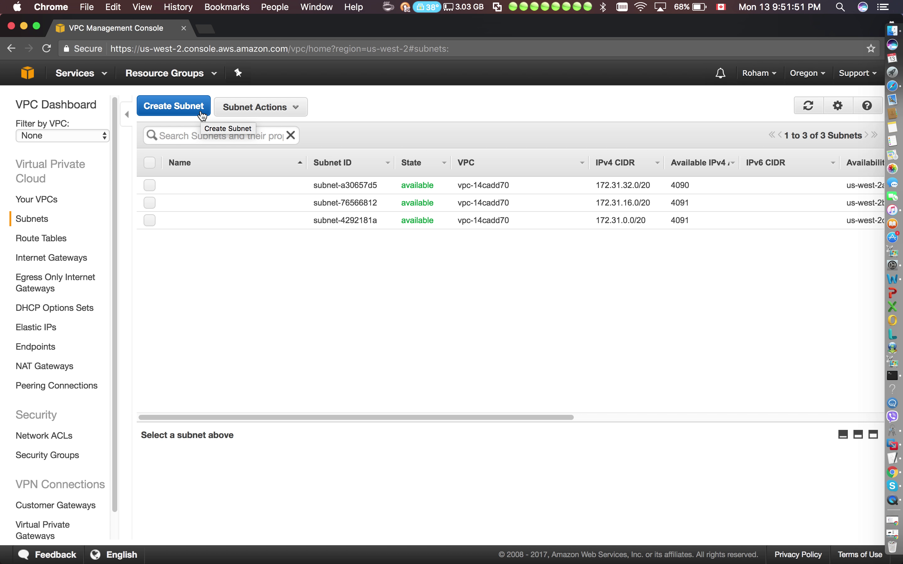
# Open Create Subnet and enter the name tag 'Test Public Subnet'.
pyautogui.click(197, 108)
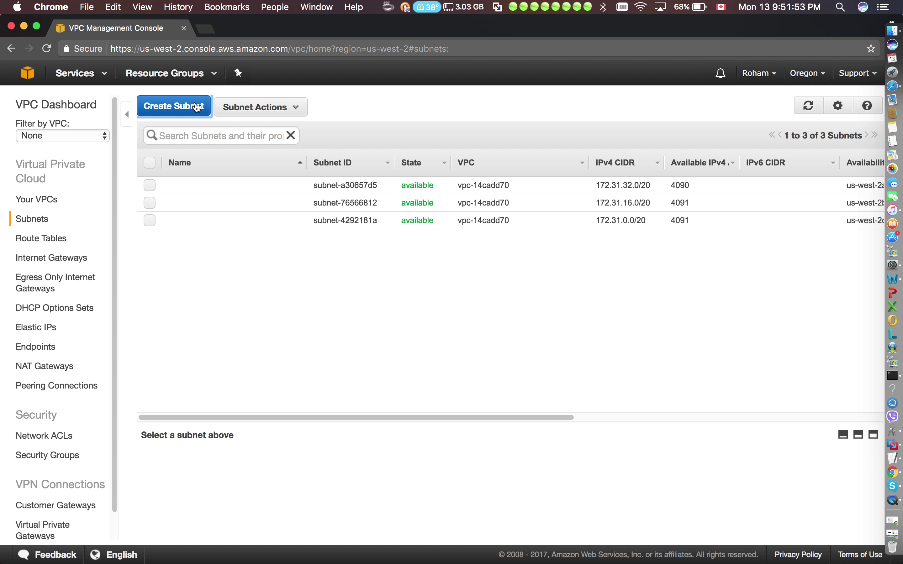
pyautogui.click(424, 235)
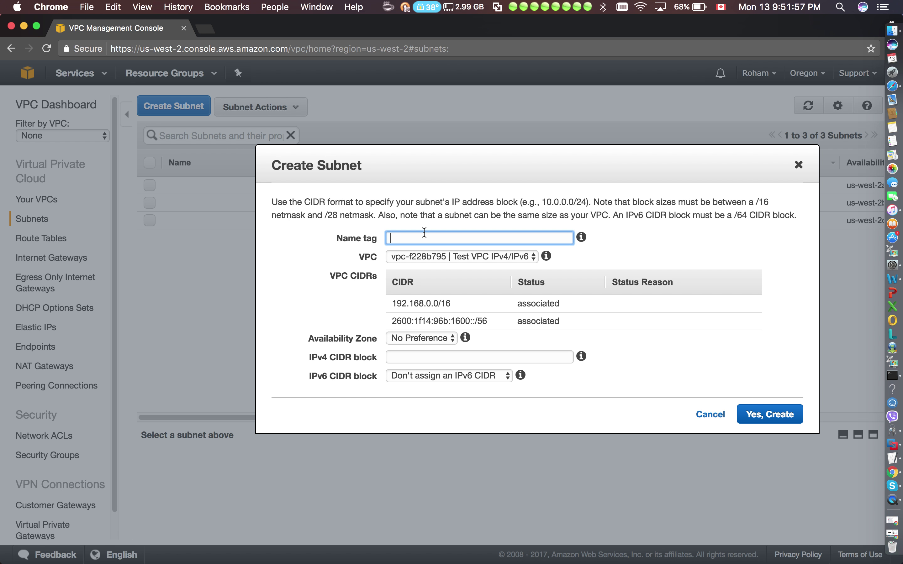
pyautogui.write('Tezt')
pyautogui.press('BackSpace')
pyautogui.press('BackSpace')
pyautogui.press('BackSpace')
pyautogui.write('st Public Subnet')
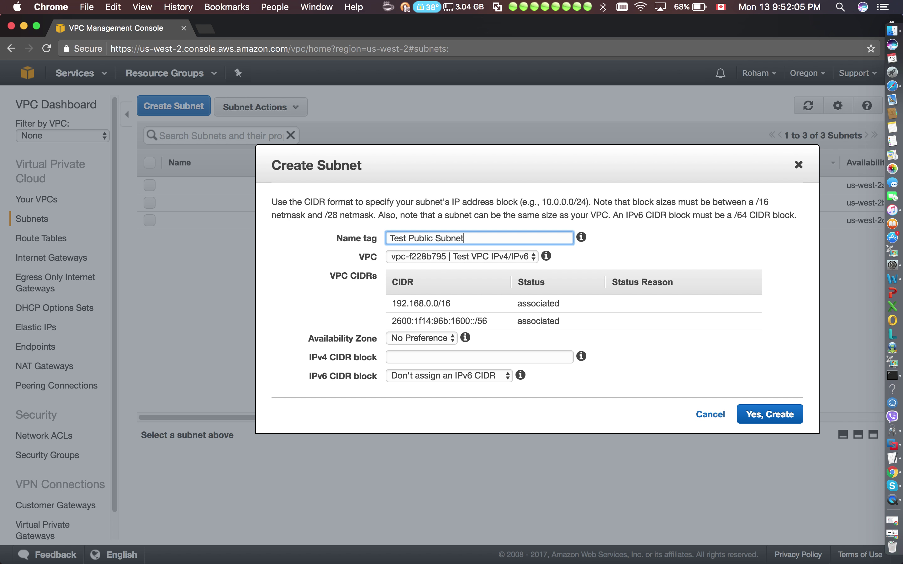
pyautogui.click(503, 257)
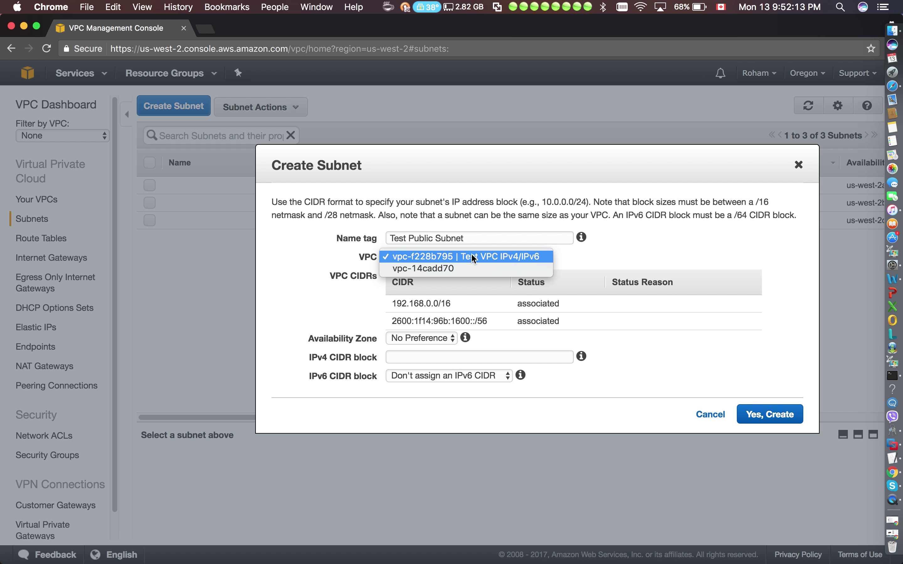
# Keep Test VPC IPv4/IPv6 as the subnet's VPC and place it in us-west-2a.
pyautogui.click(622, 257)
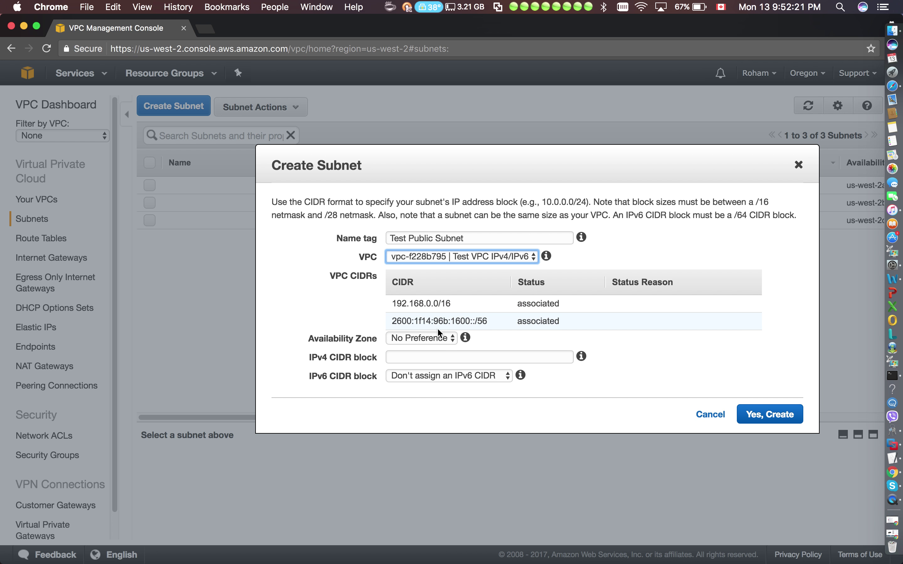
pyautogui.click(435, 337)
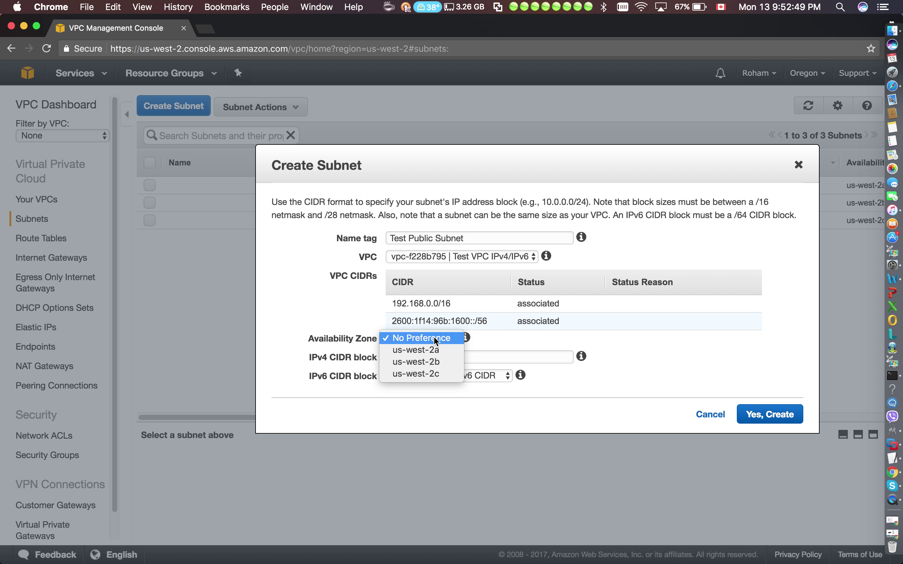
pyautogui.click(430, 350)
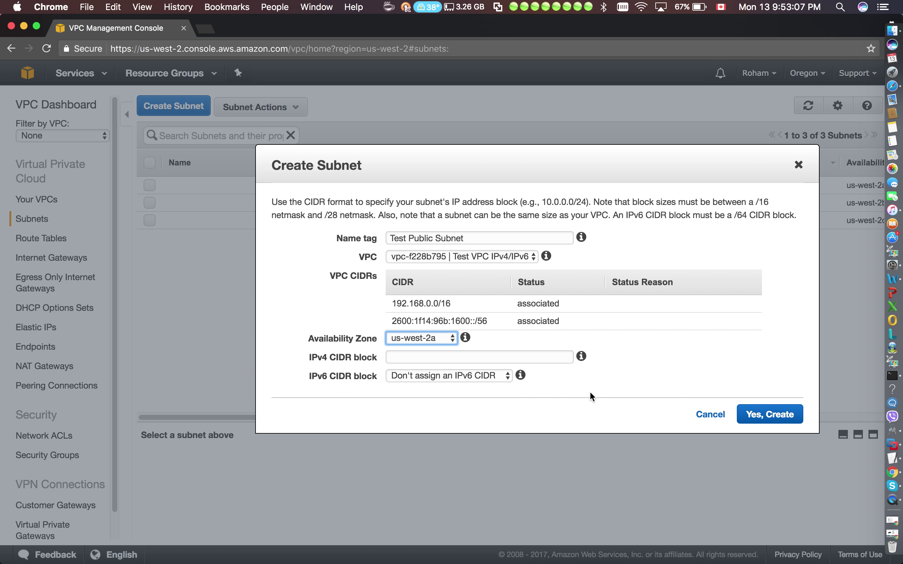
pyautogui.click(452, 358)
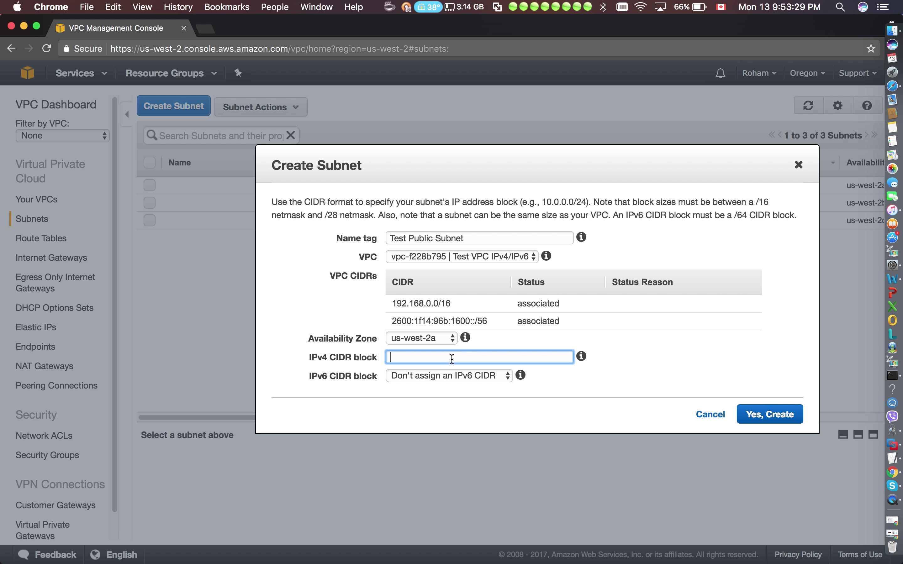
# Enter 192.168.1.16/28 as the subnet's IPv4 CIDR block.
pyautogui.write('192.168.1.16/')
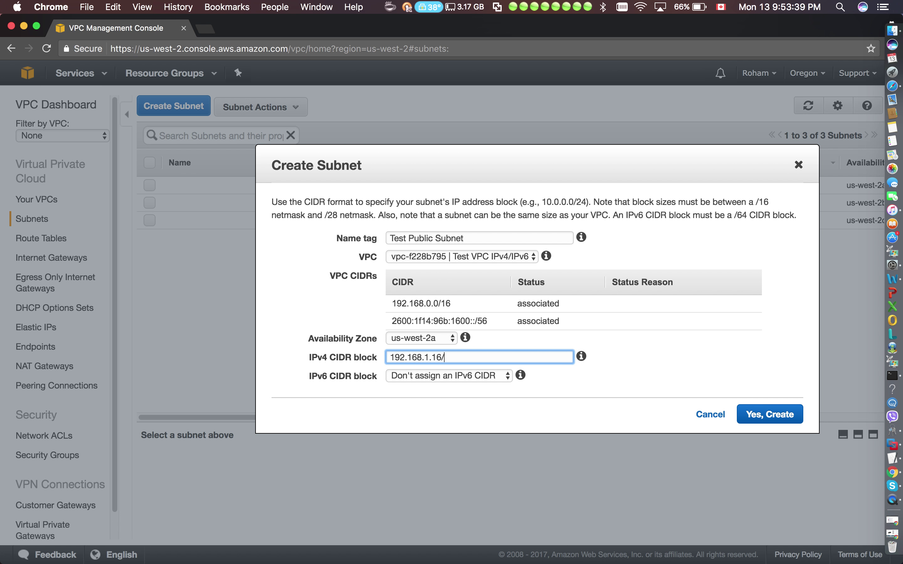
pyautogui.write('28')
pyautogui.click(519, 404)
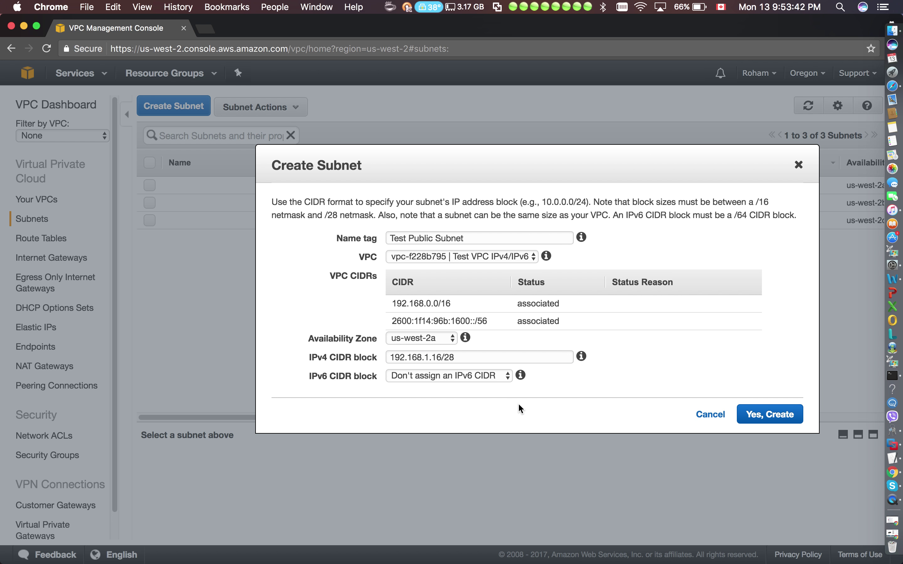
pyautogui.click(439, 380)
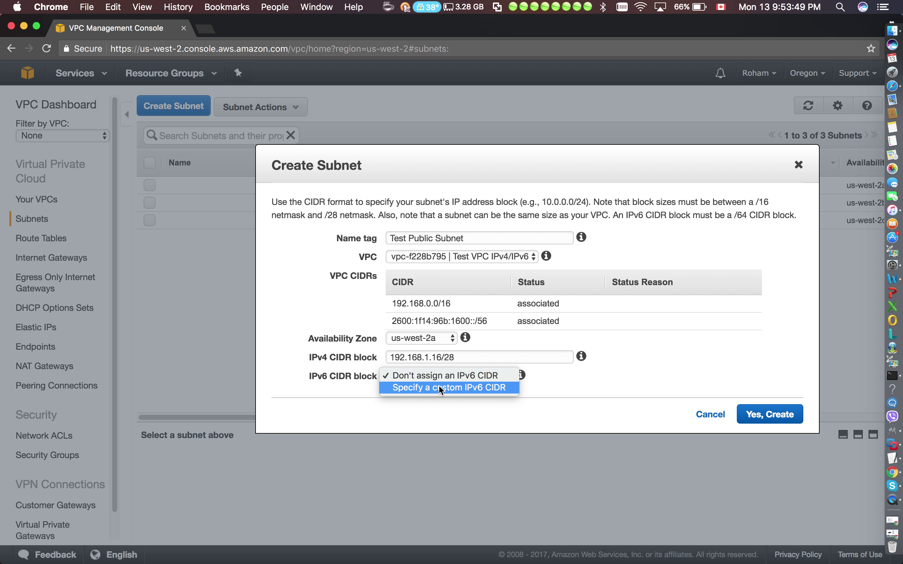
# Give the subnet the custom IPv6 block 2600:1f14:96b:1600::/64 and create Test Public Subnet.
pyautogui.click(441, 388)
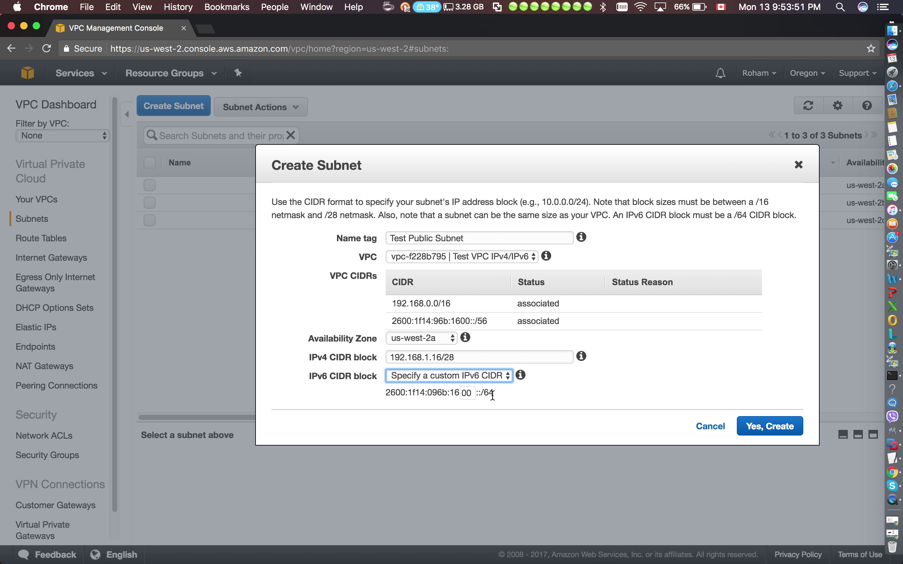
pyautogui.moveTo(493, 393); pyautogui.dragTo(388, 394)
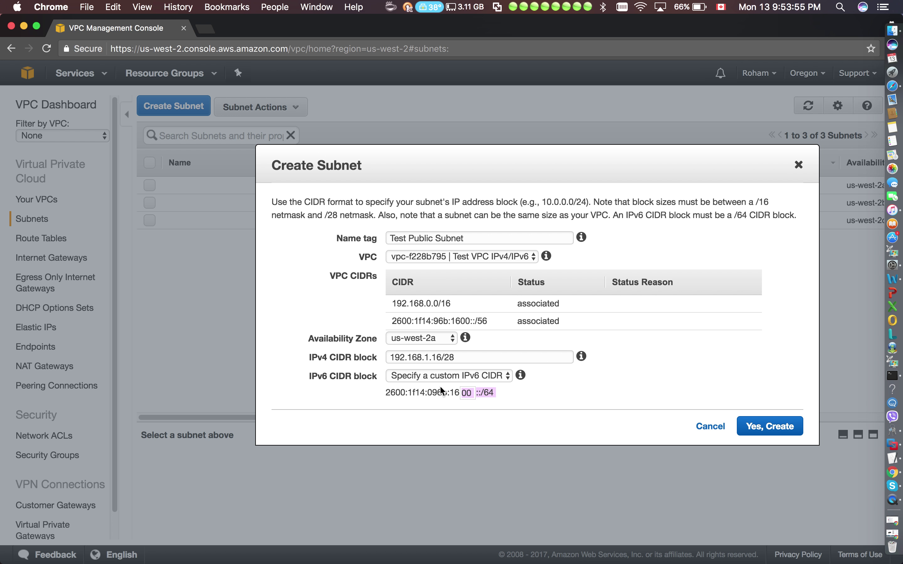
pyautogui.moveTo(465, 355); pyautogui.dragTo(398, 357)
pyautogui.click(493, 393)
pyautogui.moveTo(494, 393); pyautogui.dragTo(375, 393)
pyautogui.click(398, 417)
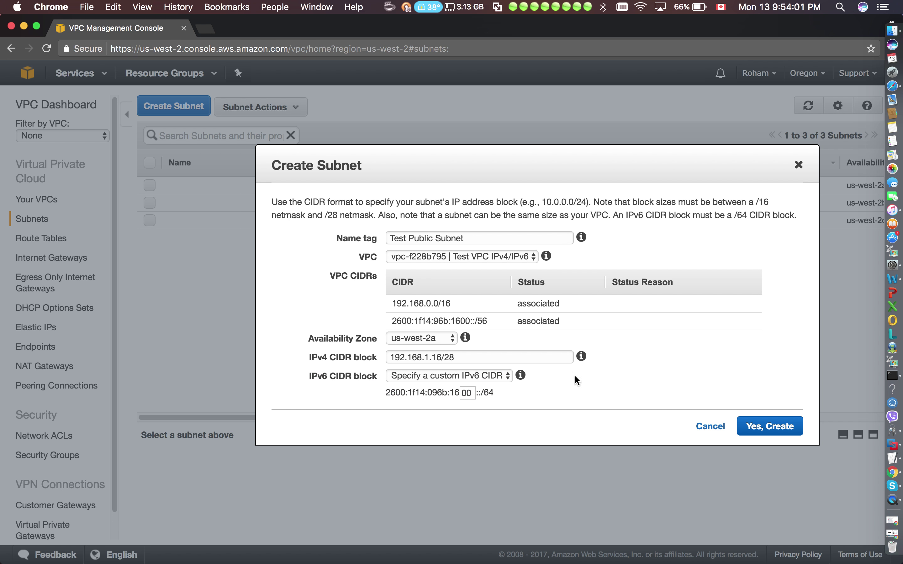
pyautogui.click(776, 425)
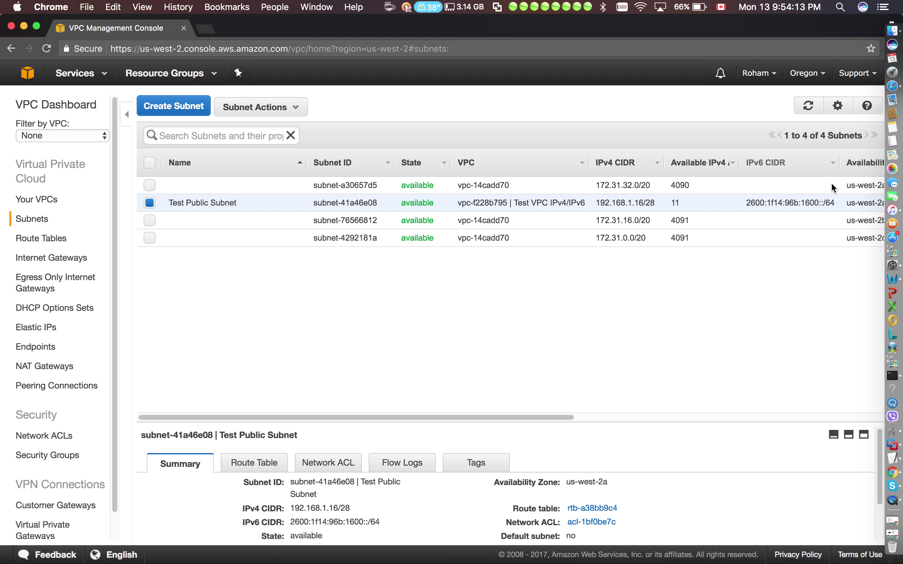
# Check that Test Public Subnet has 11 available IPv4 addresses, then begin a second subnet.
pyautogui.moveTo(739, 163); pyautogui.dragTo(767, 164)
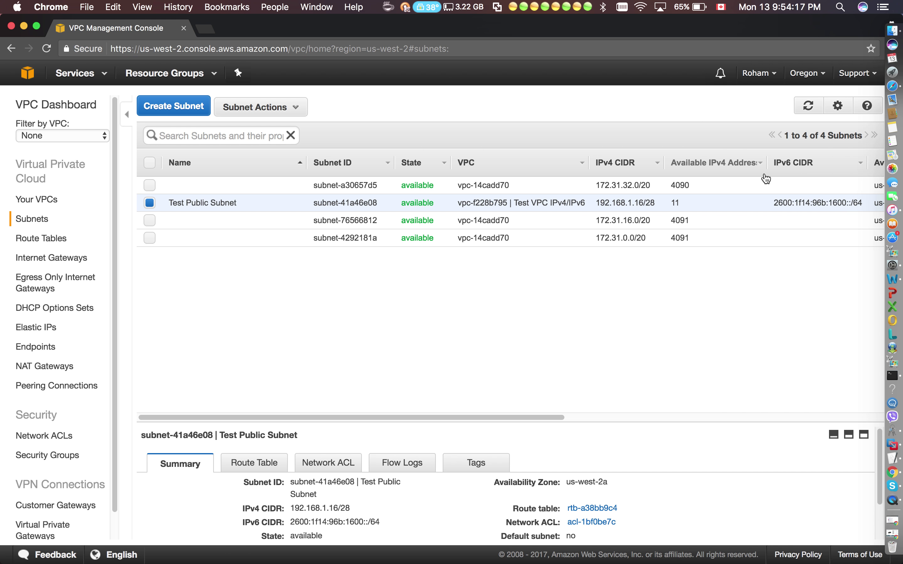
pyautogui.moveTo(686, 203); pyautogui.dragTo(665, 200)
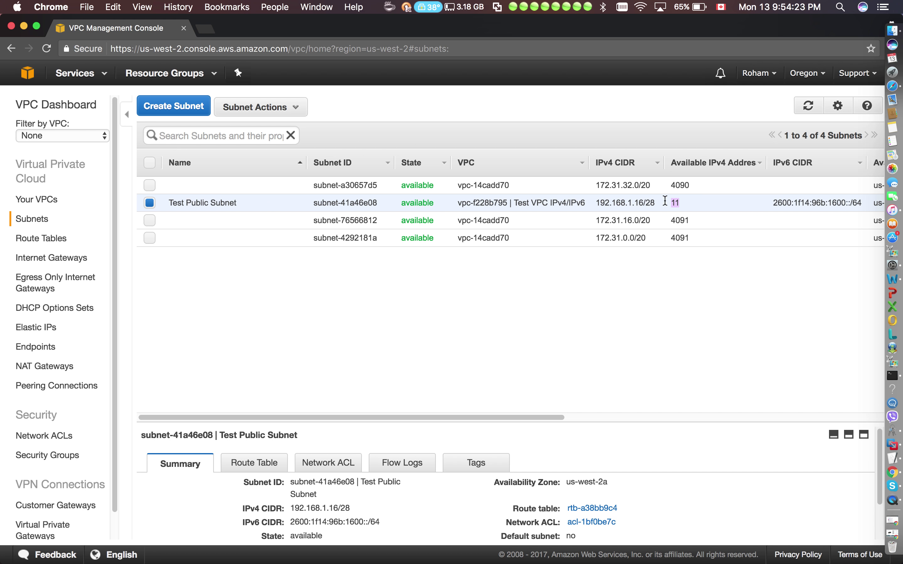
pyautogui.click(190, 108)
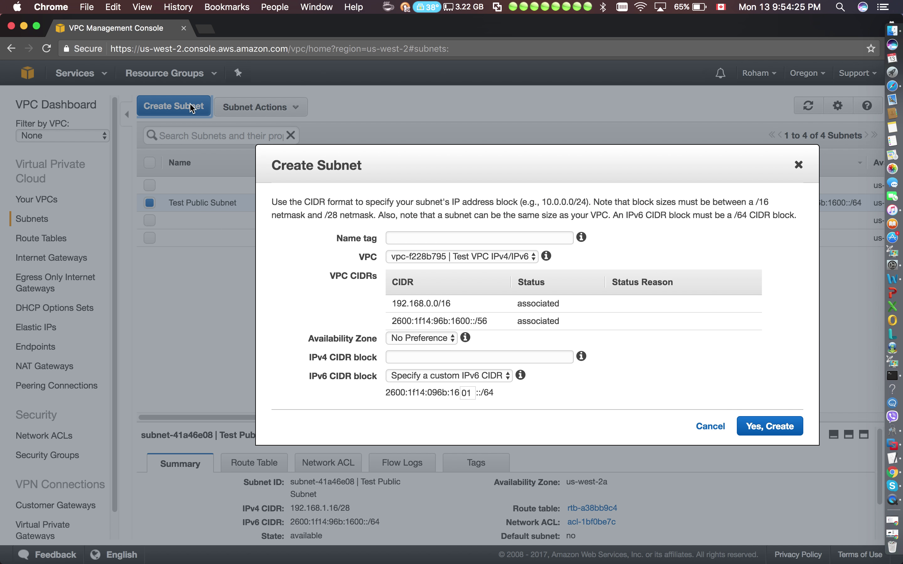
# Fill in the subnet form: name Test Private Subnet, zone us-west-2a, IPv4 CIDR 192.168.3.0/25.
pyautogui.click(418, 238)
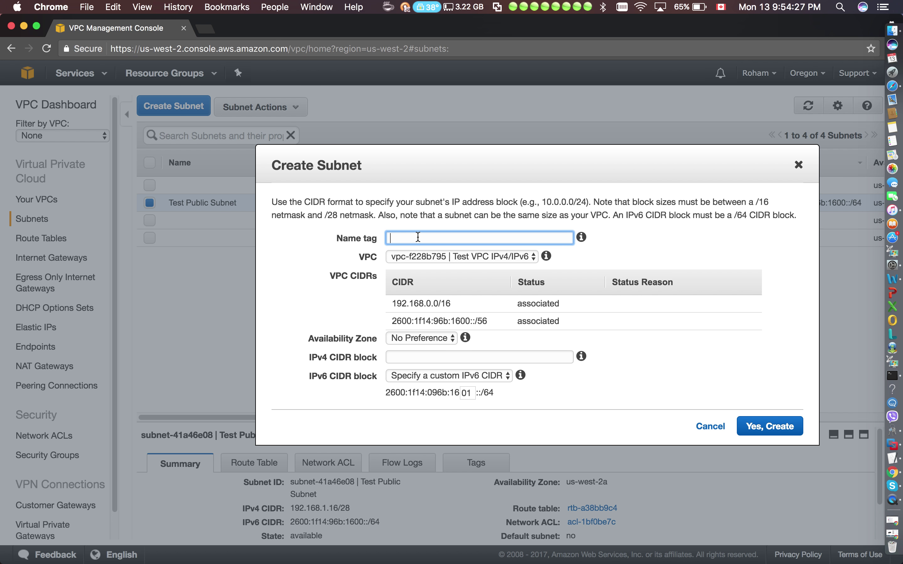
pyautogui.write('Test Private Subnet')
pyautogui.click(430, 340)
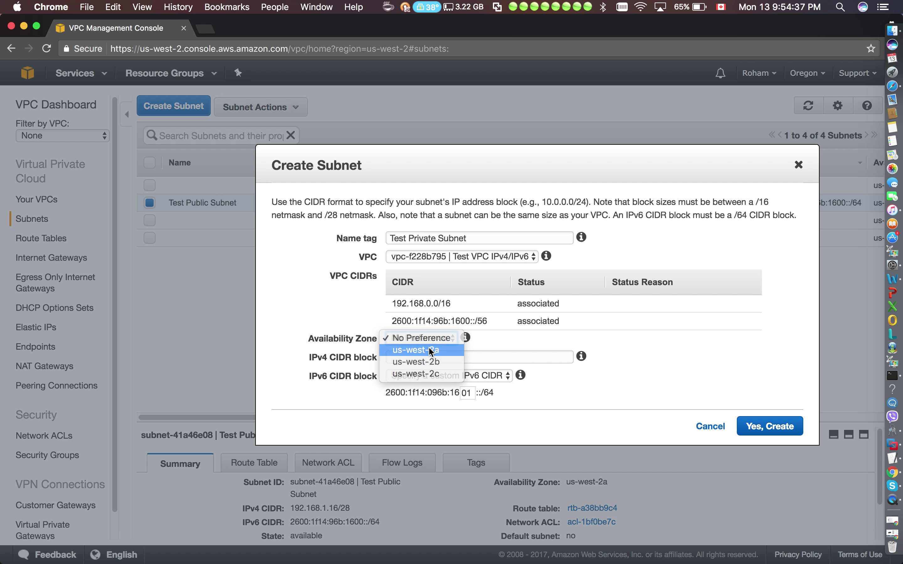
pyautogui.click(429, 347)
pyautogui.click(429, 355)
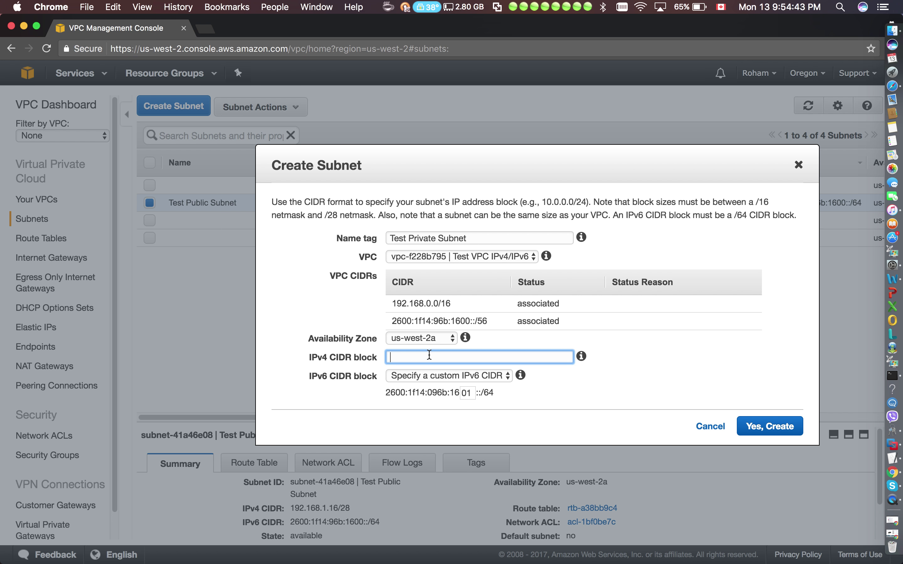
pyautogui.write('192.168.3.0/25')
pyautogui.click(642, 403)
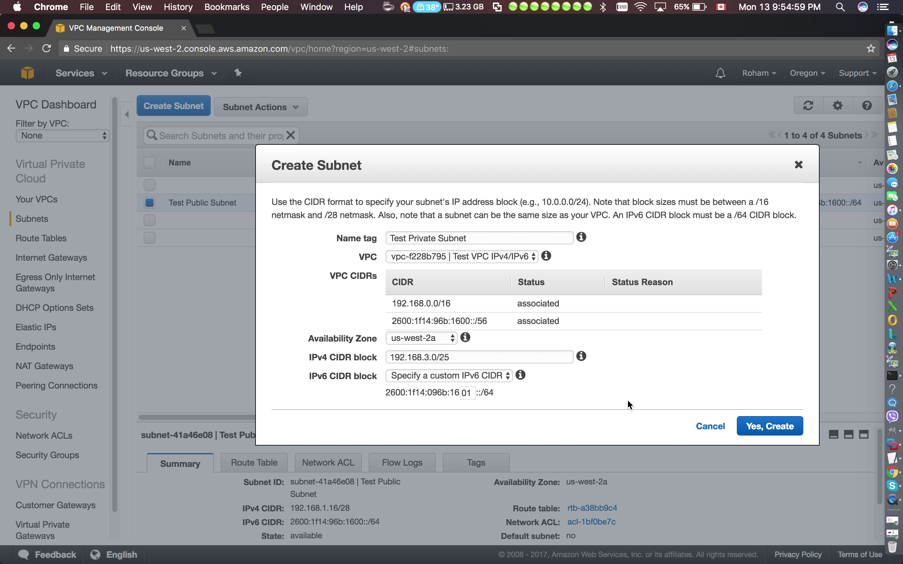
pyautogui.click(501, 375)
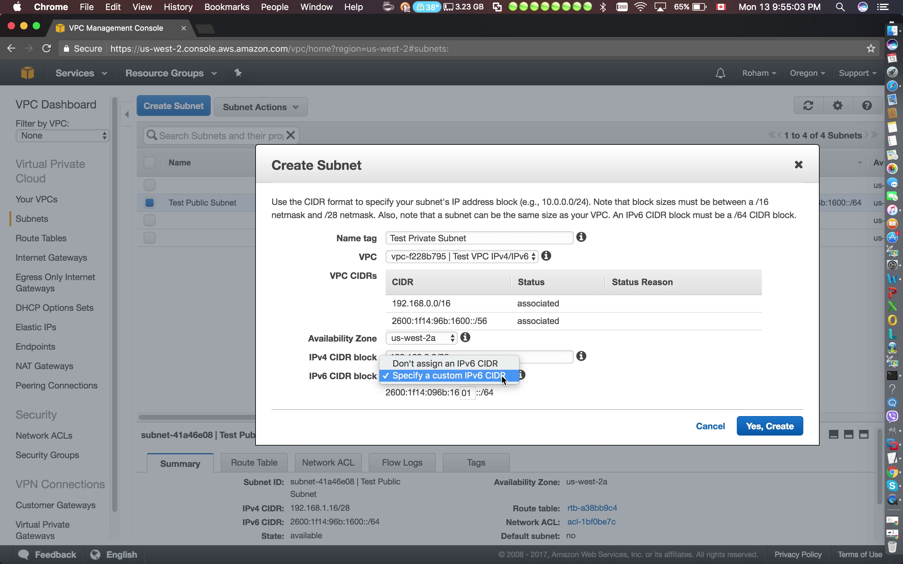
pyautogui.click(501, 376)
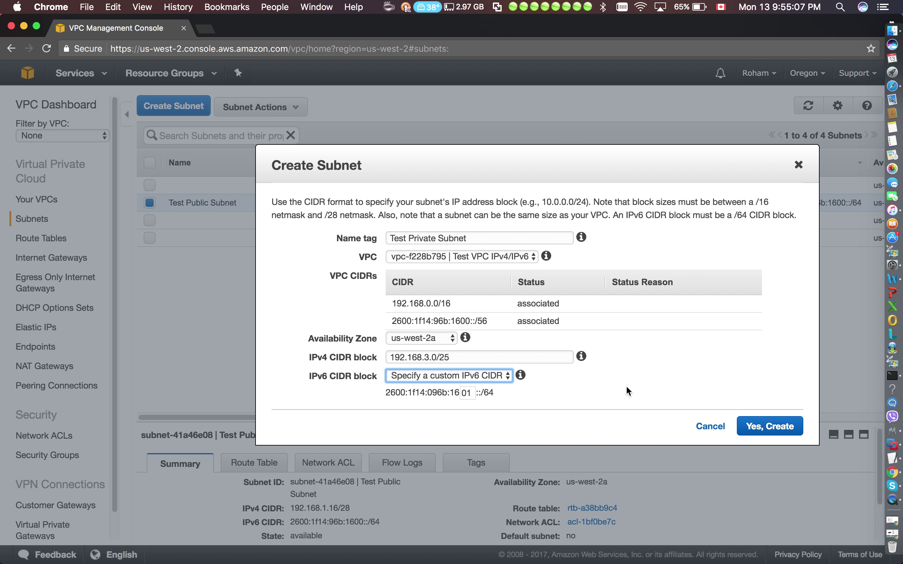
pyautogui.click(436, 357)
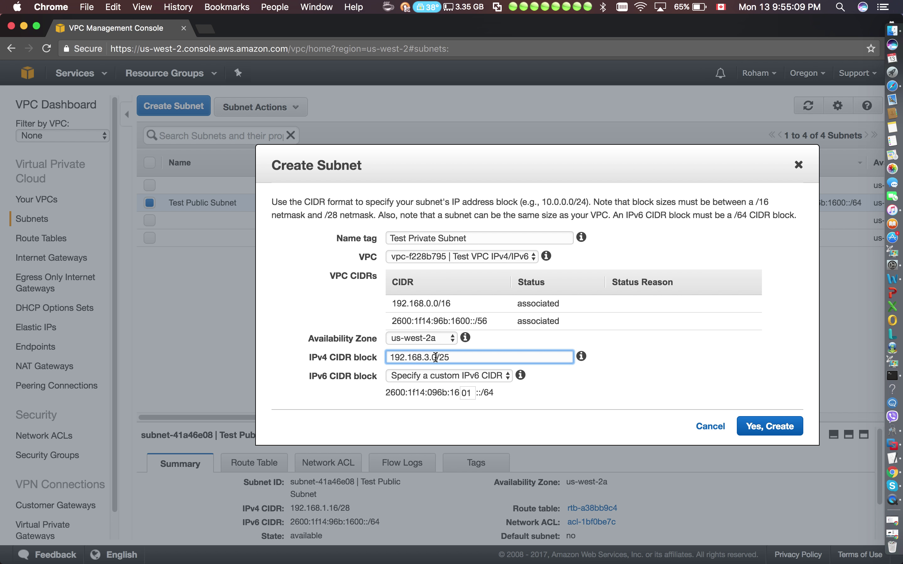
pyautogui.click(457, 362)
pyautogui.press('BackSpace')
pyautogui.press('BackSpace')
pyautogui.write('15')
pyautogui.click(544, 432)
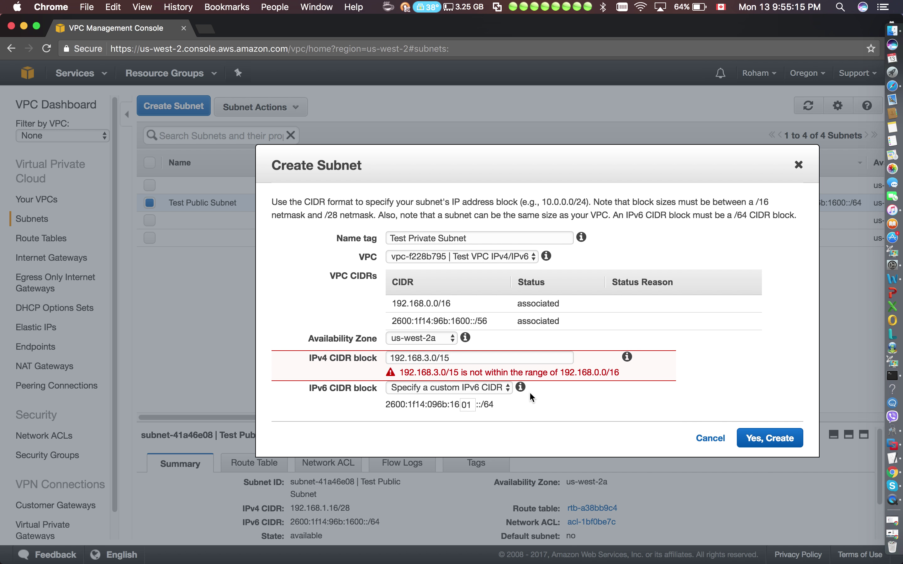
pyautogui.moveTo(629, 376); pyautogui.dragTo(570, 373)
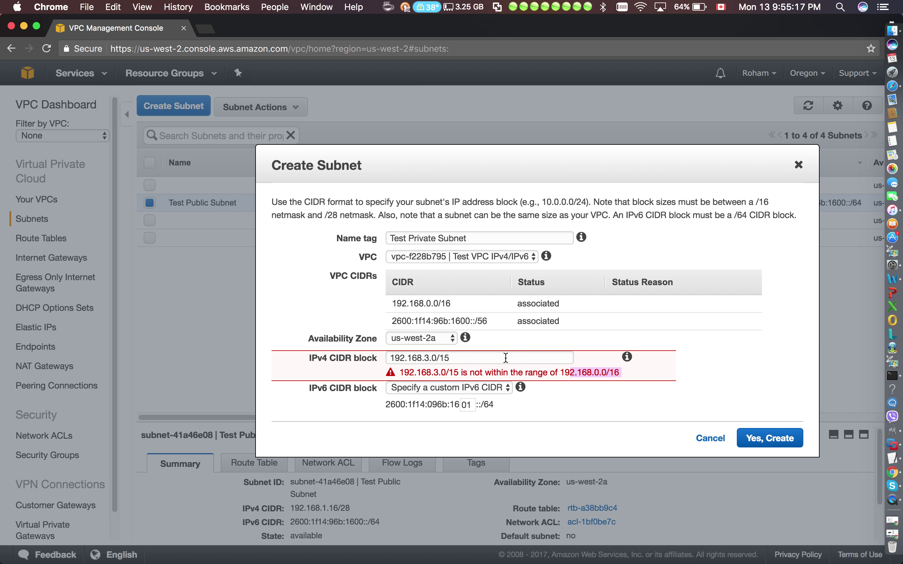
pyautogui.click(505, 357)
pyautogui.press('BackSpace')
pyautogui.press('BackSpace')
pyautogui.write('33')
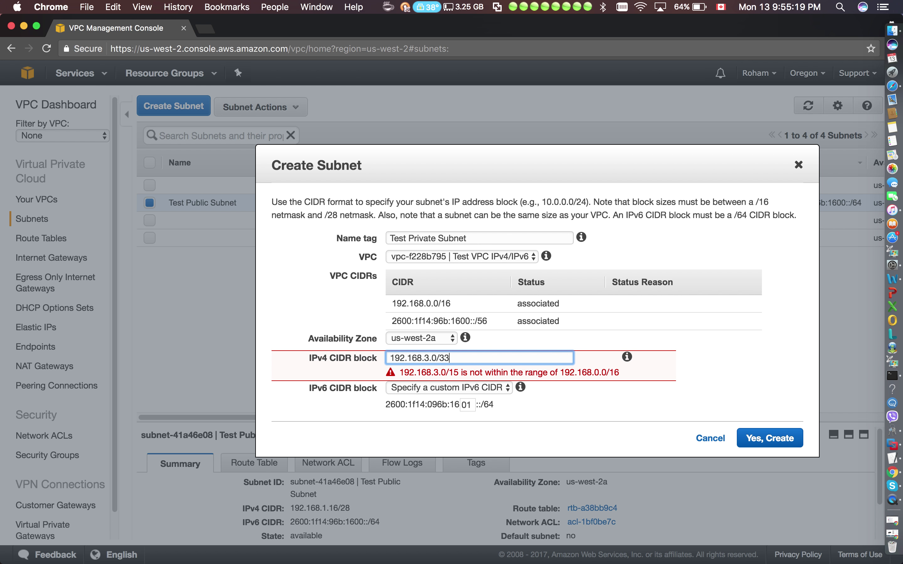
pyautogui.click(529, 419)
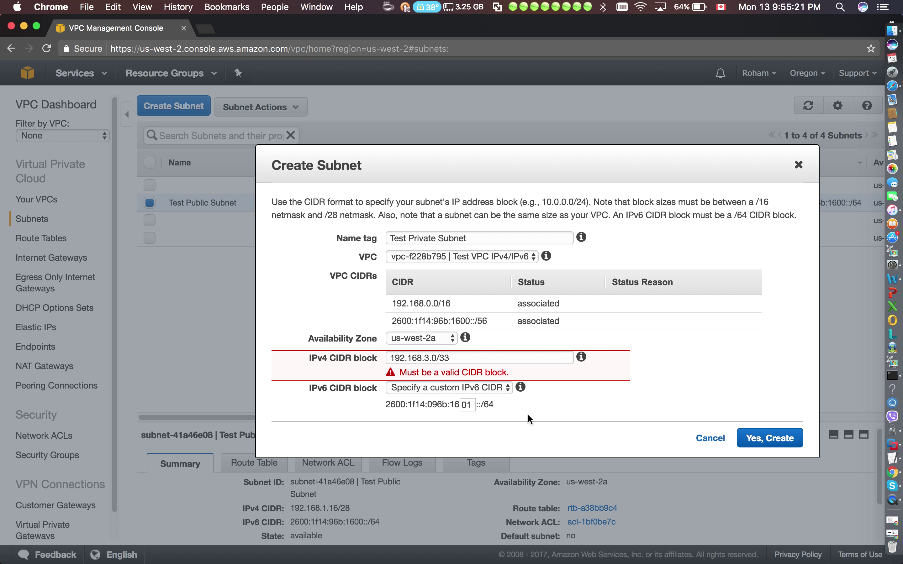
pyautogui.click(481, 359)
pyautogui.press('BackSpace')
pyautogui.press('BackSpace')
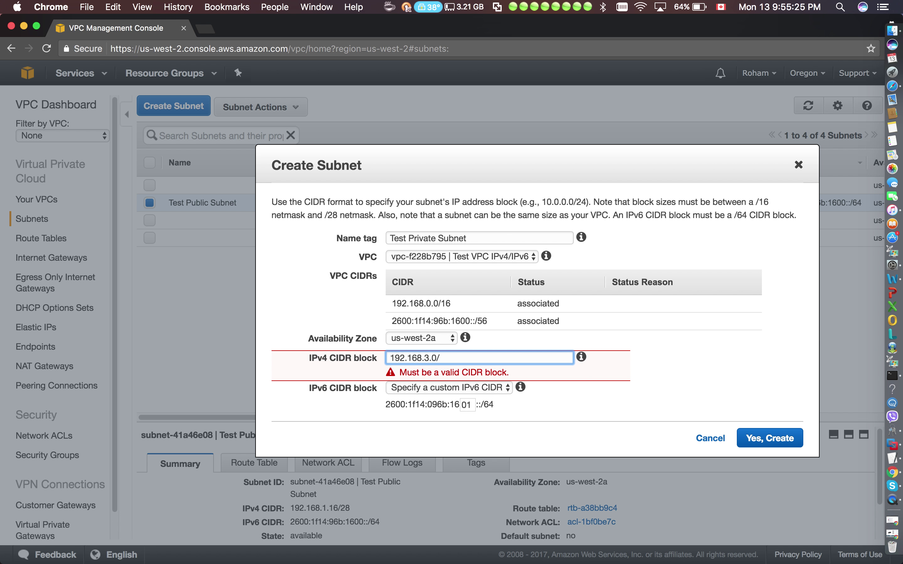
pyautogui.write('25')
pyautogui.click(589, 404)
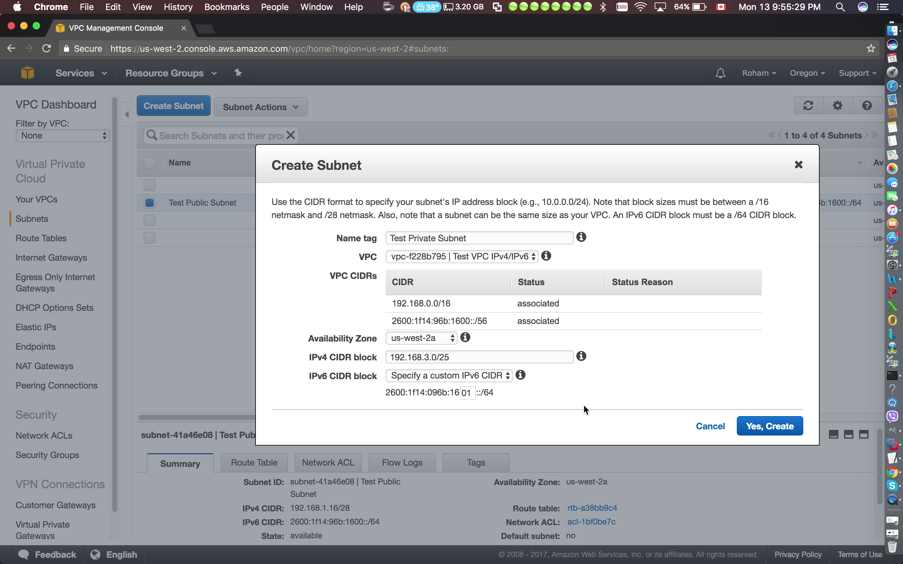
# Submit the private subnet, then sign back in with the account password after the session expired.
pyautogui.click(770, 429)
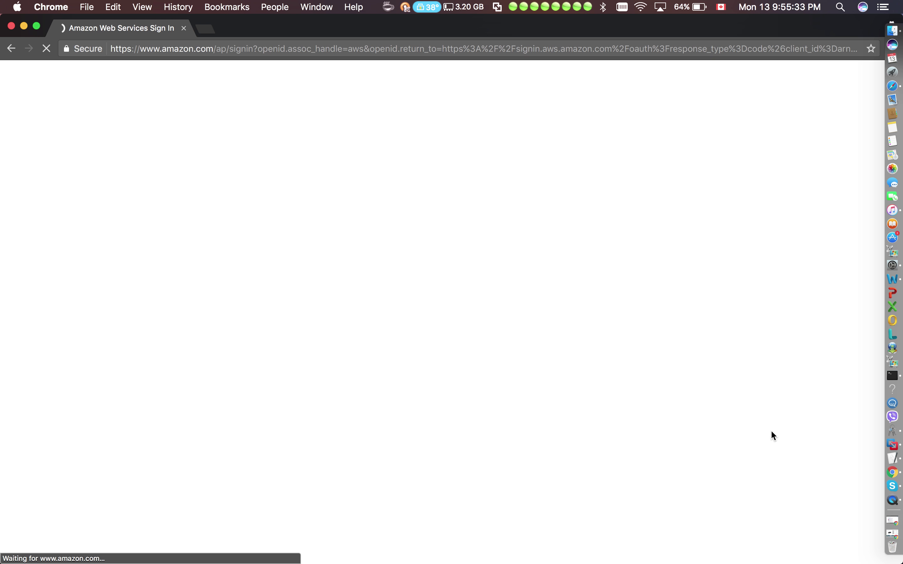
pyautogui.scroll(-1, 304, 307)
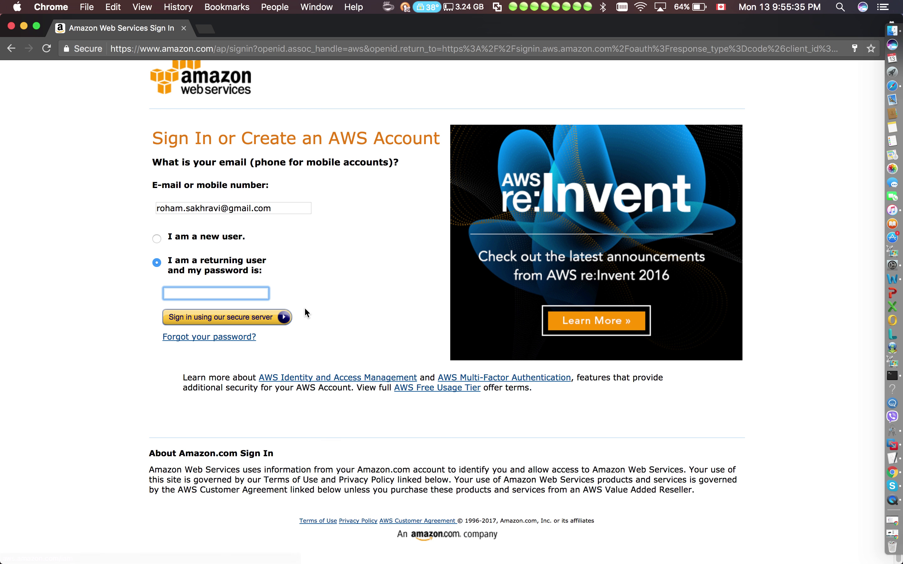
pyautogui.press('Return')
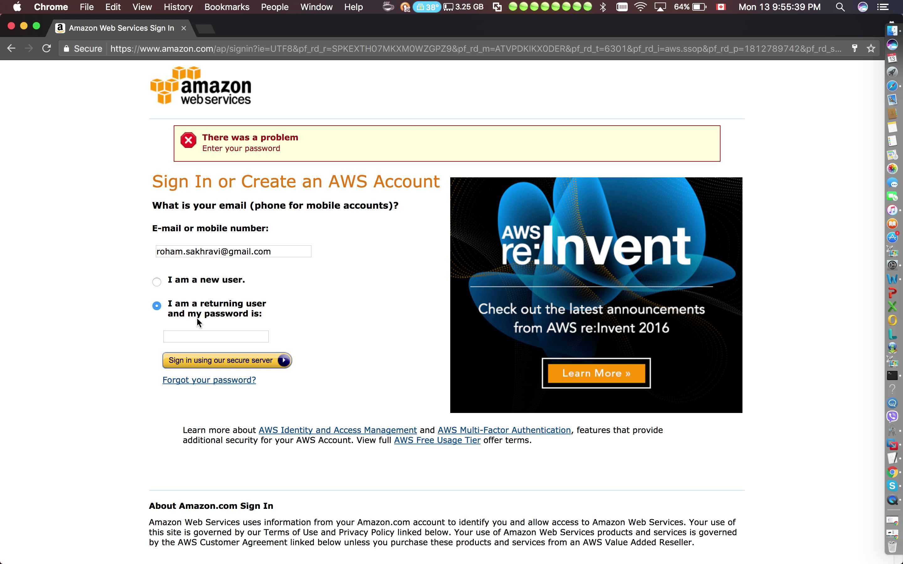
pyautogui.click(192, 334)
pyautogui.write('•••••••')
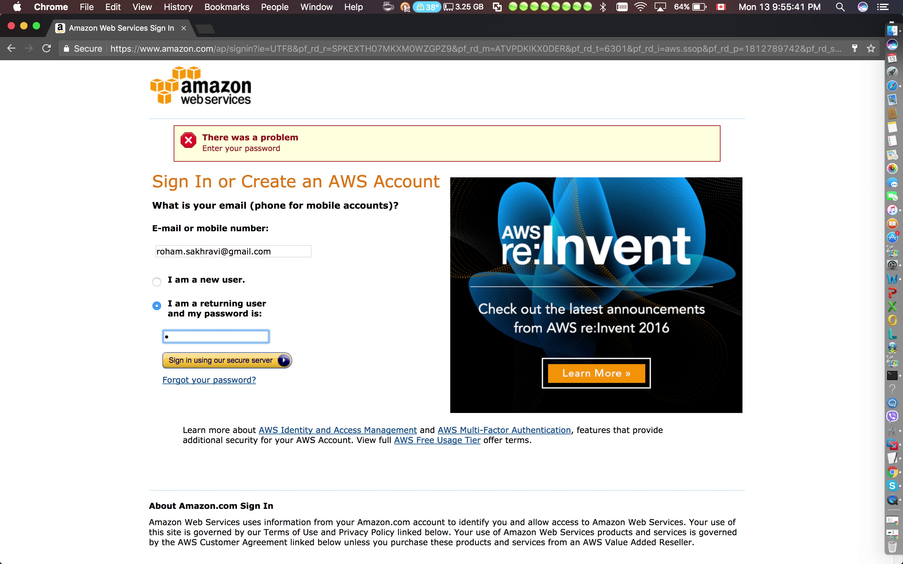
pyautogui.write('•')
pyautogui.press('Return')
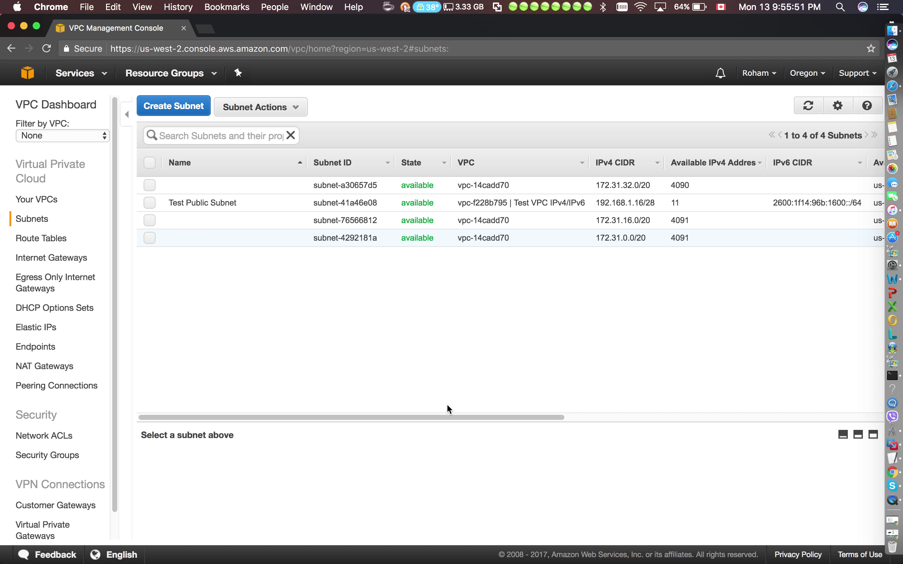
# Delete default subnet subnet-4292181a (172.31.0.0/20, us-west-2c), acknowledging the default-subnet warning.
pyautogui.moveTo(511, 422); pyautogui.dragTo(571, 423)
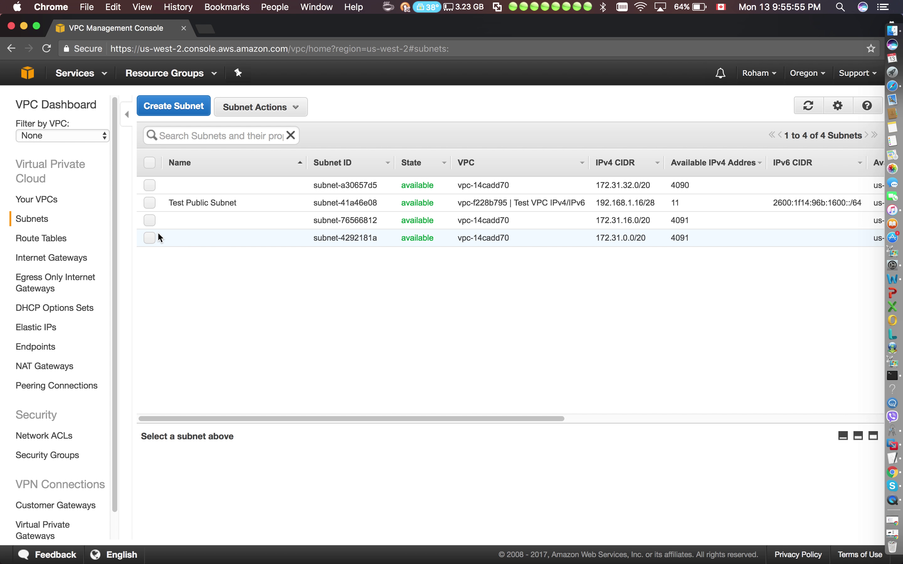
pyautogui.click(151, 237)
pyautogui.click(266, 116)
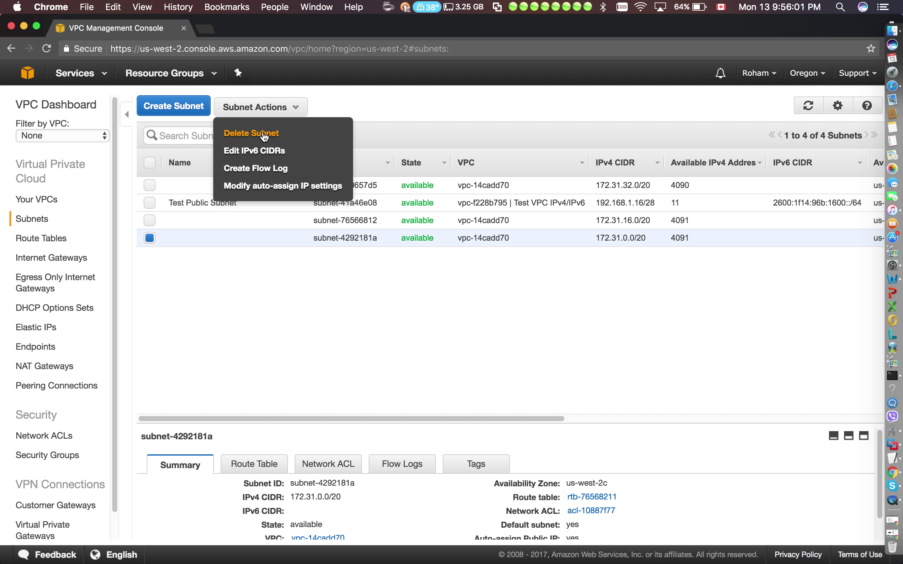
pyautogui.click(264, 136)
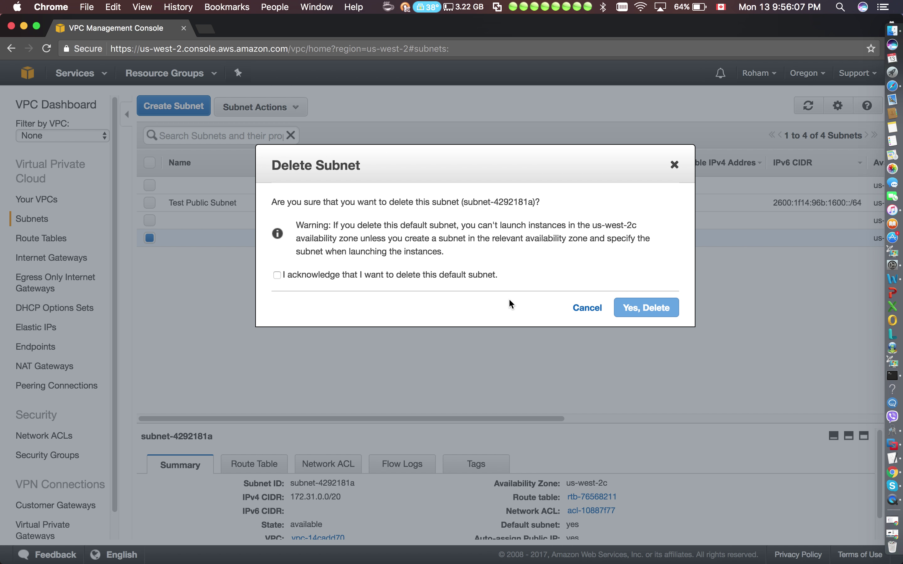
pyautogui.click(276, 275)
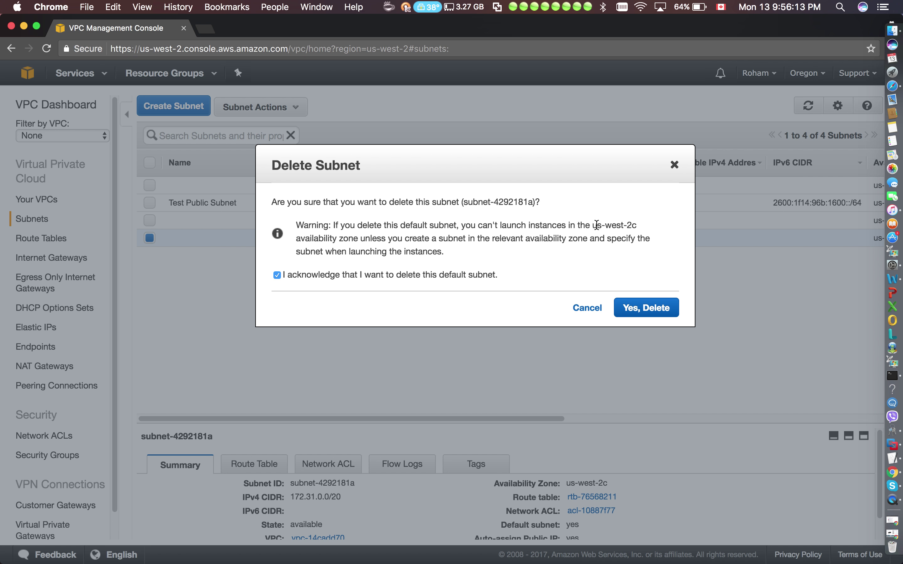
pyautogui.moveTo(638, 226); pyautogui.dragTo(590, 226)
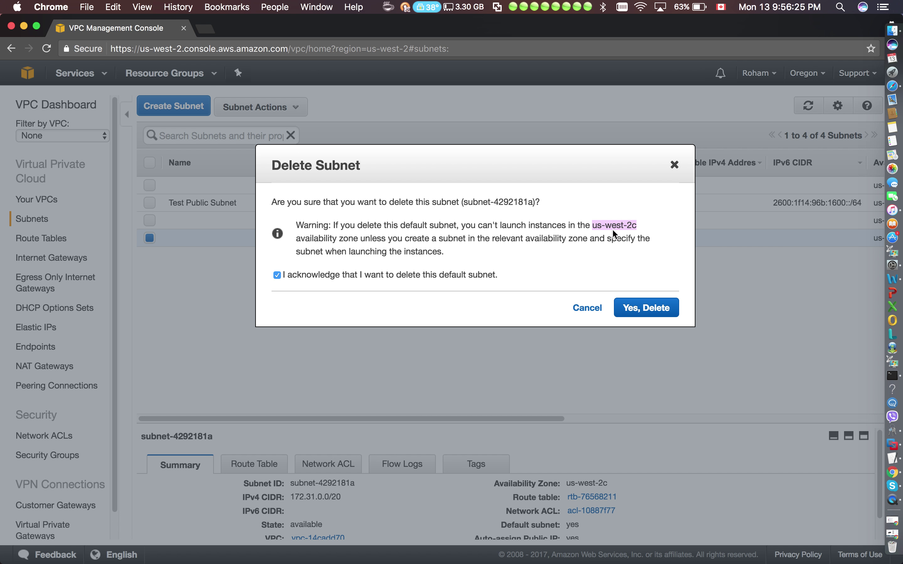
pyautogui.click(669, 307)
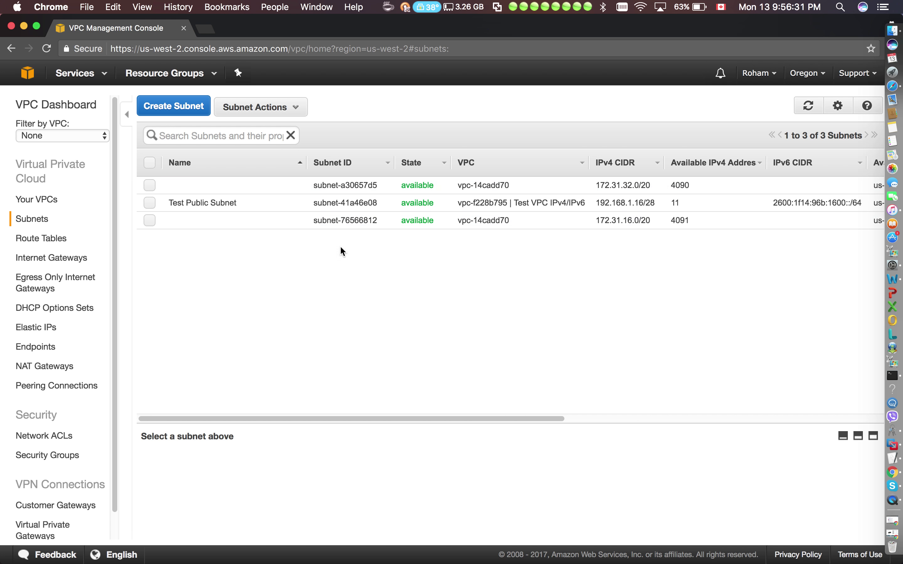
# Start a new subnet named Test Private Subnet in Test VPC IPv4/IPv6.
pyautogui.click(174, 111)
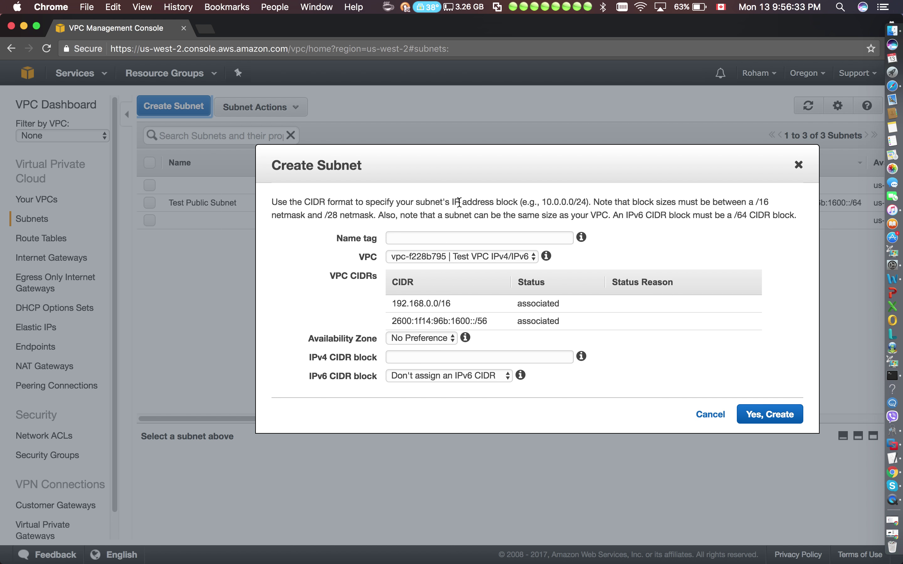
pyautogui.click(459, 235)
pyautogui.write('Test P')
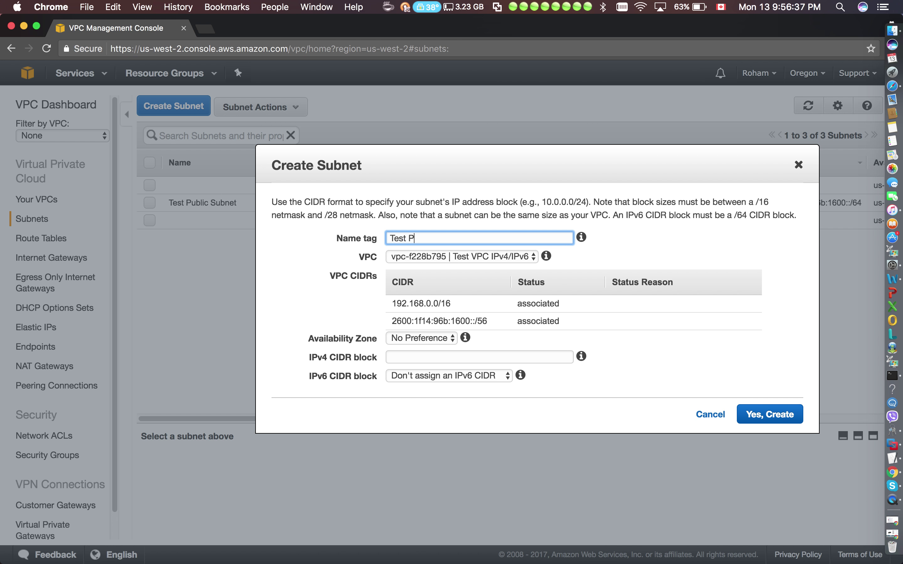
pyautogui.write('rivate Subnet')
pyautogui.click(520, 261)
pyautogui.click(519, 260)
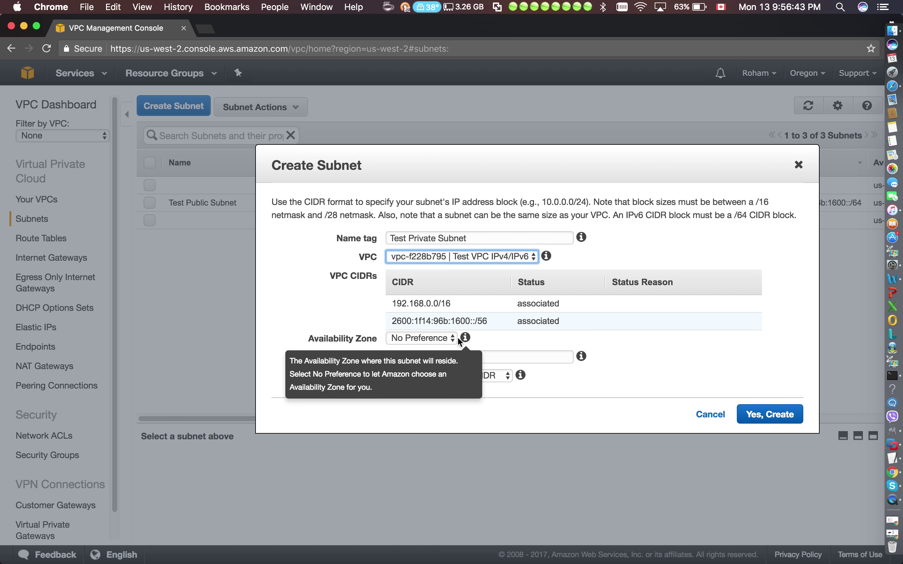
# Place it in us-west-2a with 192.168.3.0/25 and a custom IPv6 /64, then create it.
pyautogui.click(442, 340)
pyautogui.click(439, 350)
pyautogui.click(439, 351)
pyautogui.write('192.168.3.0')
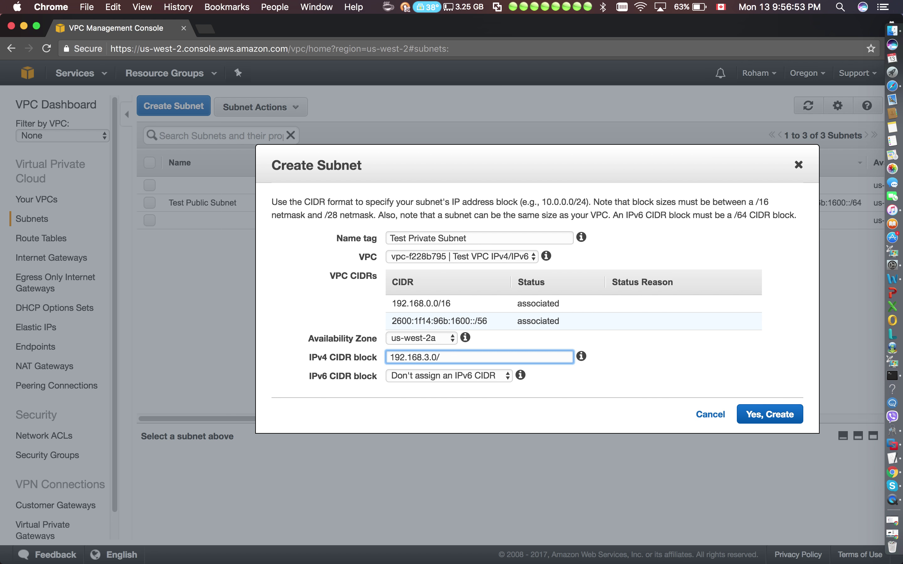
pyautogui.write('/25')
pyautogui.click(494, 375)
pyautogui.click(477, 387)
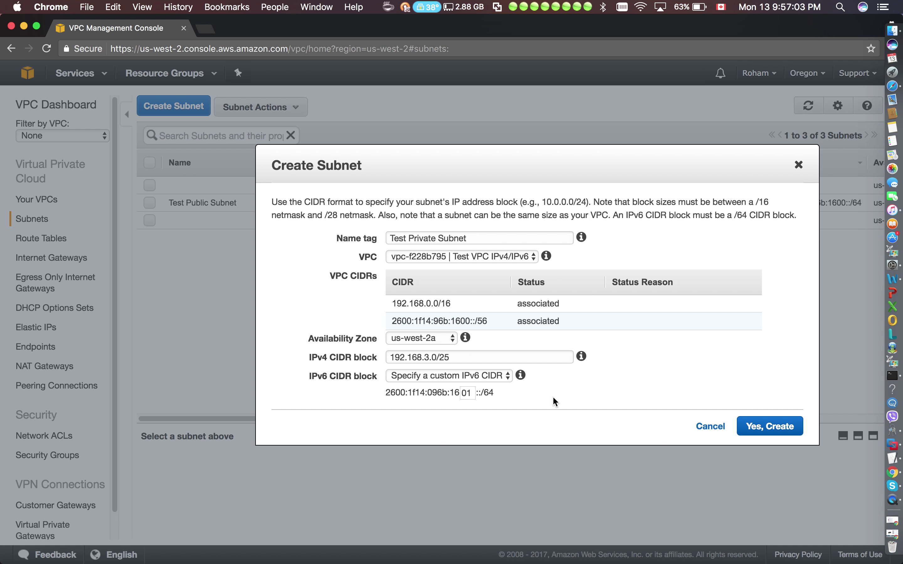
pyautogui.click(757, 425)
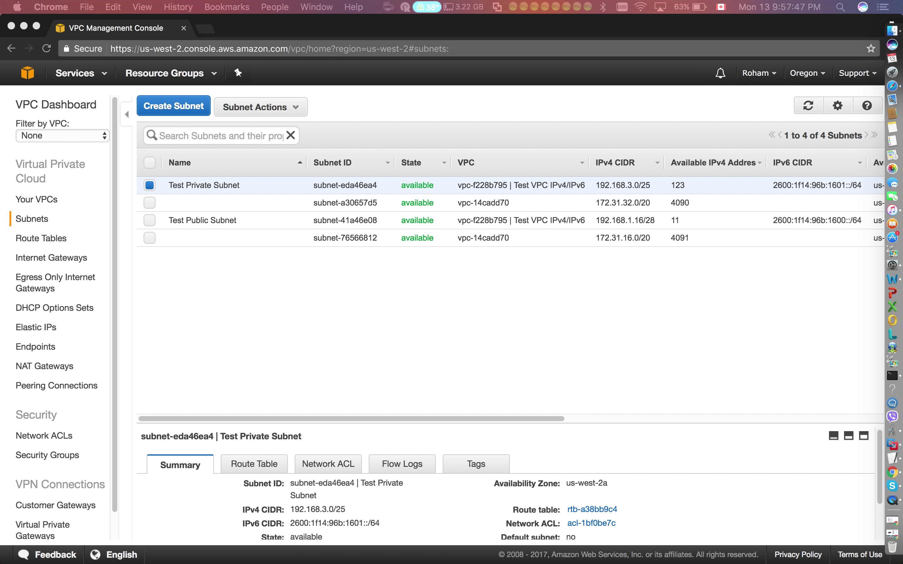
# Go to the Internet Gateways list.
pyautogui.click(74, 261)
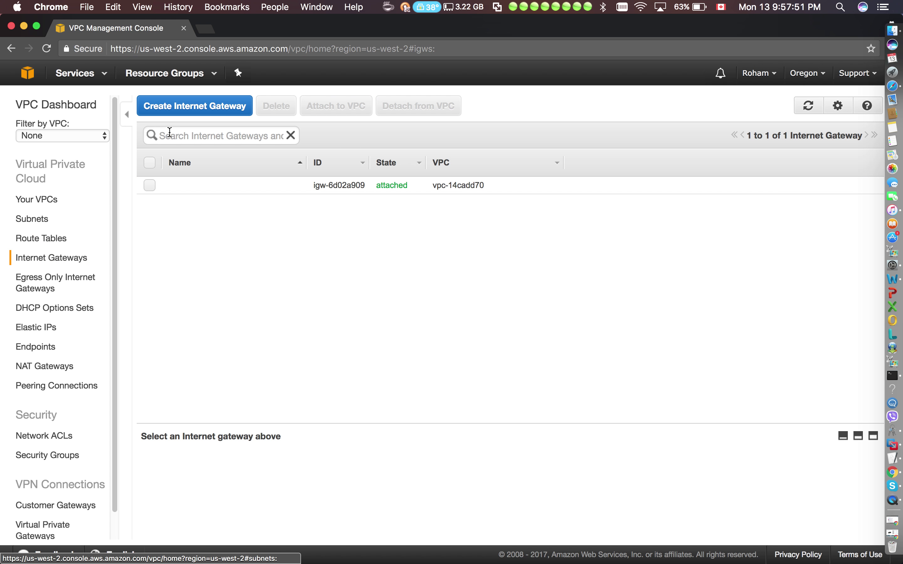
# Create an internet gateway with the name tag 'Internet GateWay IPv4/IPv6'.
pyautogui.click(193, 112)
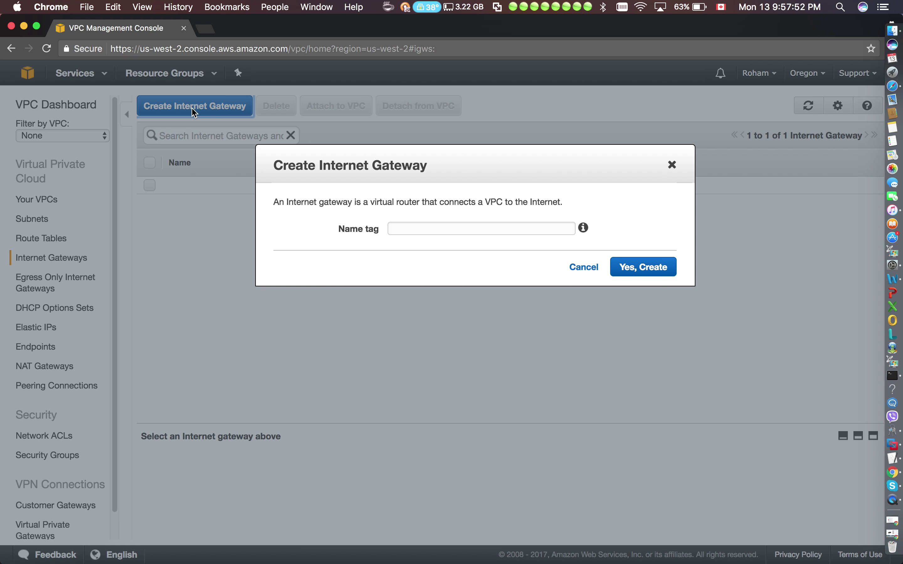
pyautogui.click(420, 231)
pyautogui.write('Internet GateWay IPv')
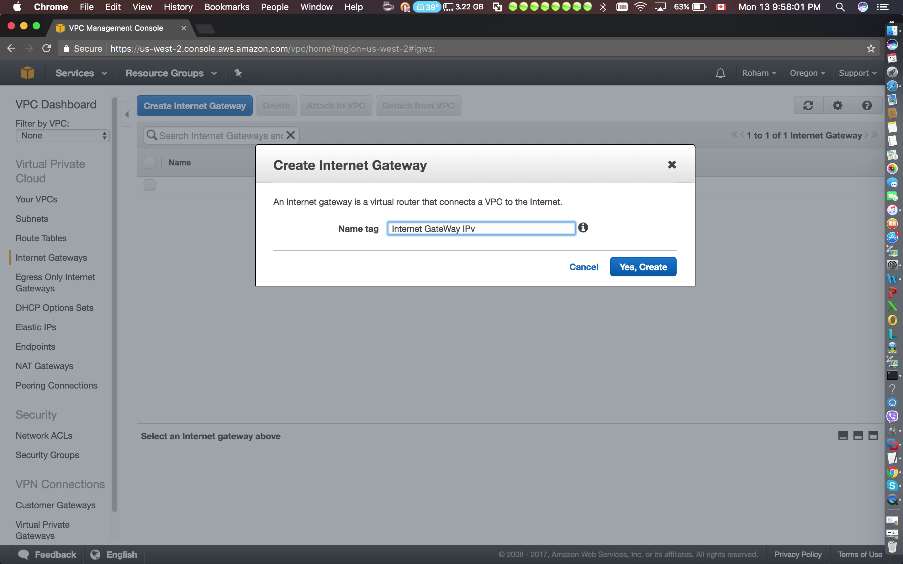
pyautogui.write('4/IPv6')
pyautogui.click(372, 253)
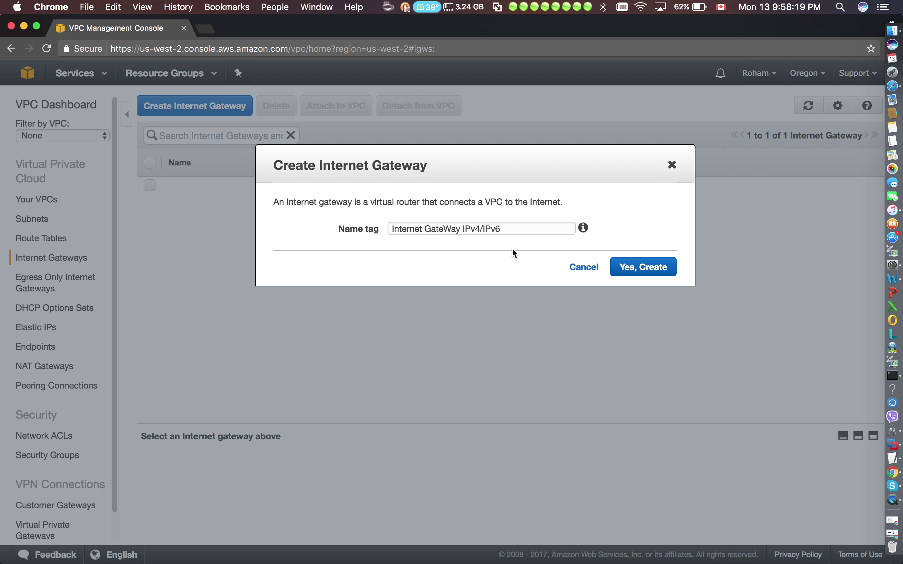
pyautogui.click(618, 270)
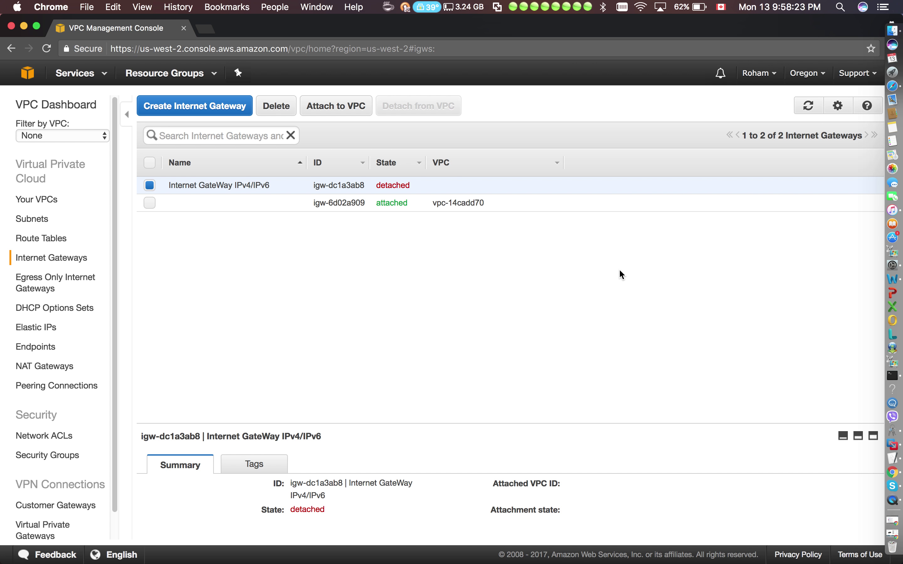
# Attach the new gateway to vpc-f228b795 (Test VPC IPv4/IPv6).
pyautogui.click(339, 110)
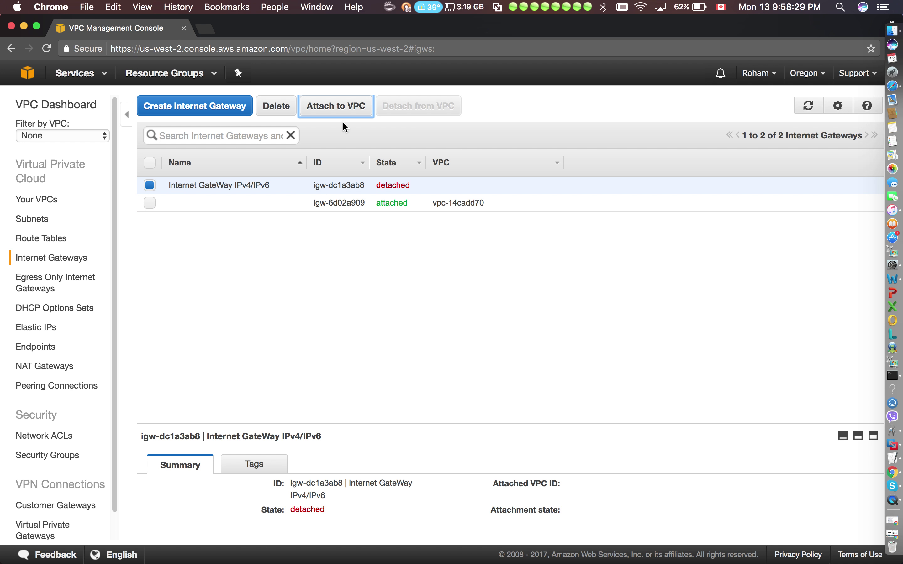
pyautogui.click(346, 113)
pyautogui.click(504, 239)
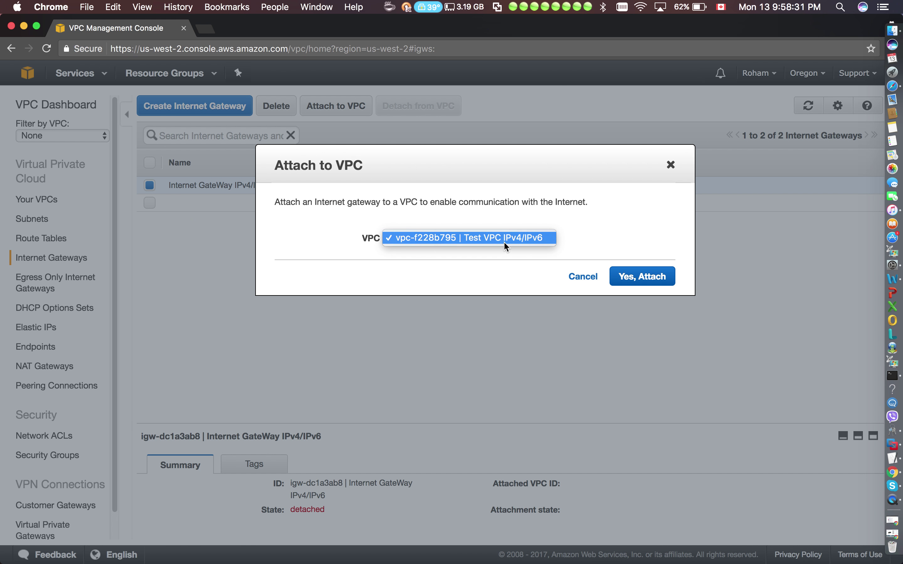
pyautogui.click(462, 239)
pyautogui.click(653, 277)
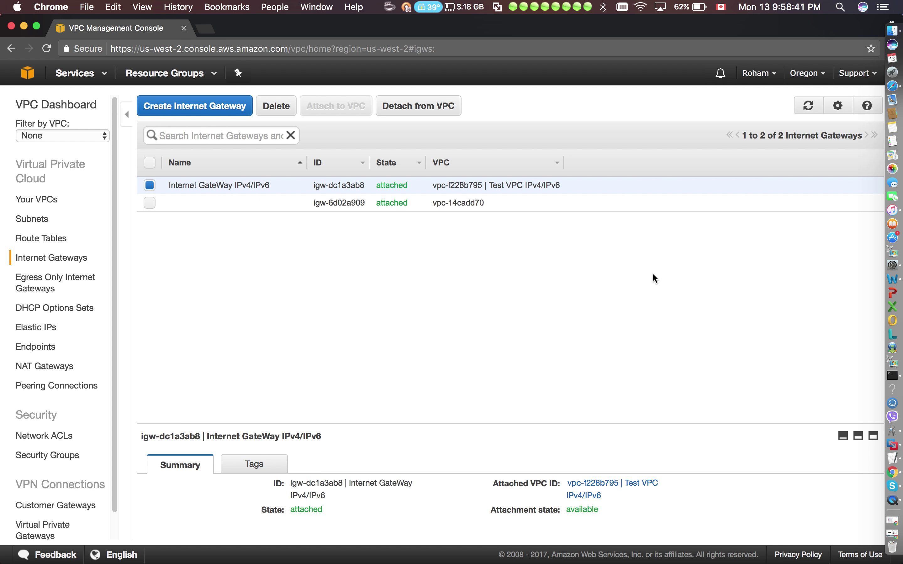
# Create route table 'Route Table Public' for Test VPC IPv4/IPv6.
pyautogui.click(55, 239)
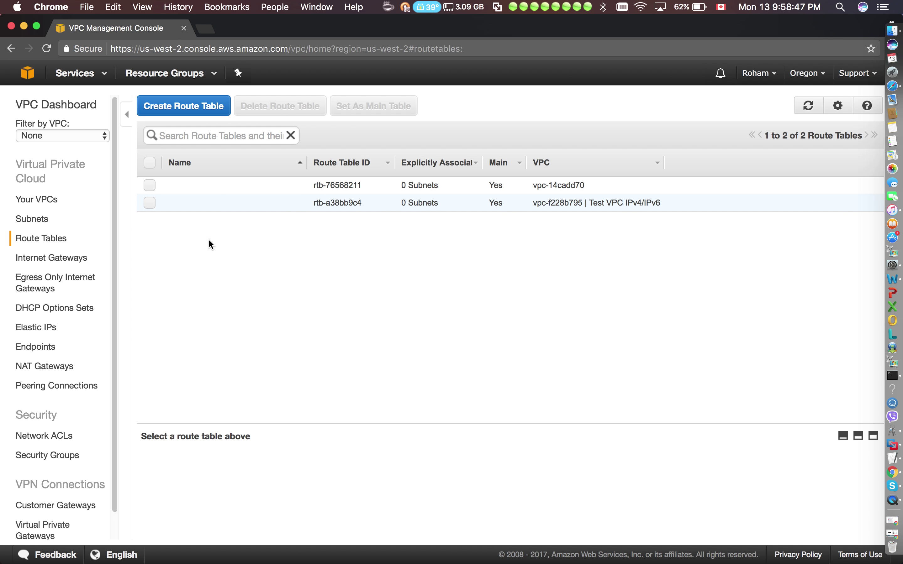
pyautogui.click(188, 105)
pyautogui.click(430, 235)
pyautogui.write('Rouye')
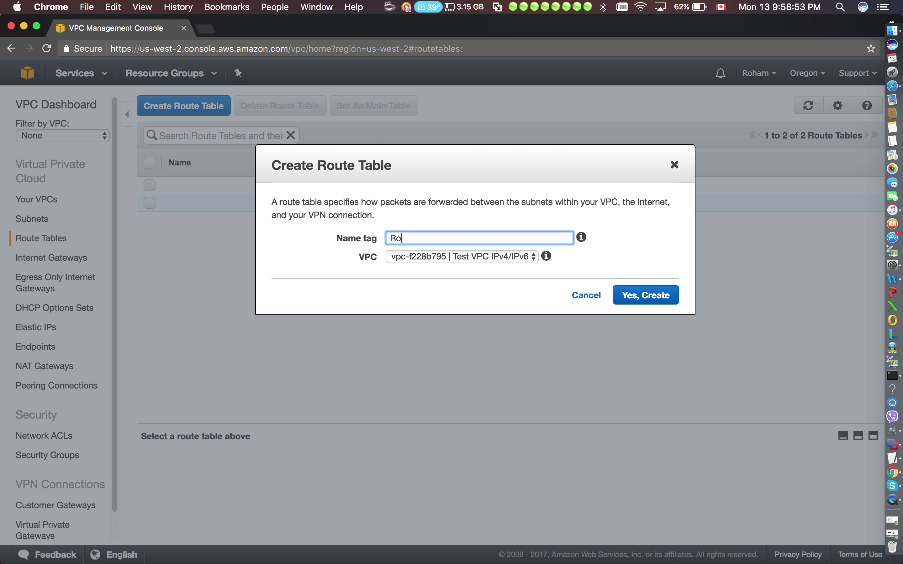
pyautogui.press('BackSpace')
pyautogui.press('BackSpace')
pyautogui.write('te Tabn')
pyautogui.press('BackSpace')
pyautogui.write('le Public')
pyautogui.click(426, 257)
pyautogui.click(464, 256)
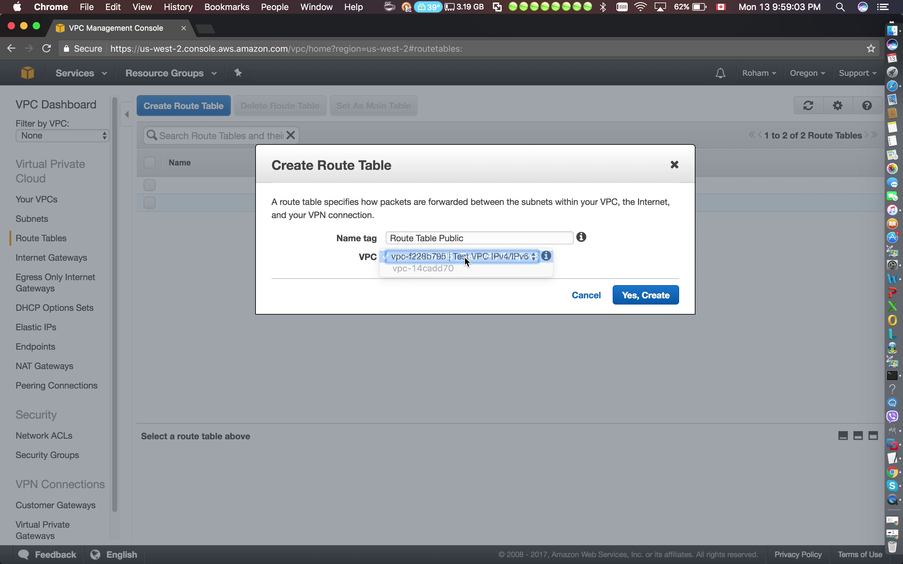
pyautogui.click(630, 303)
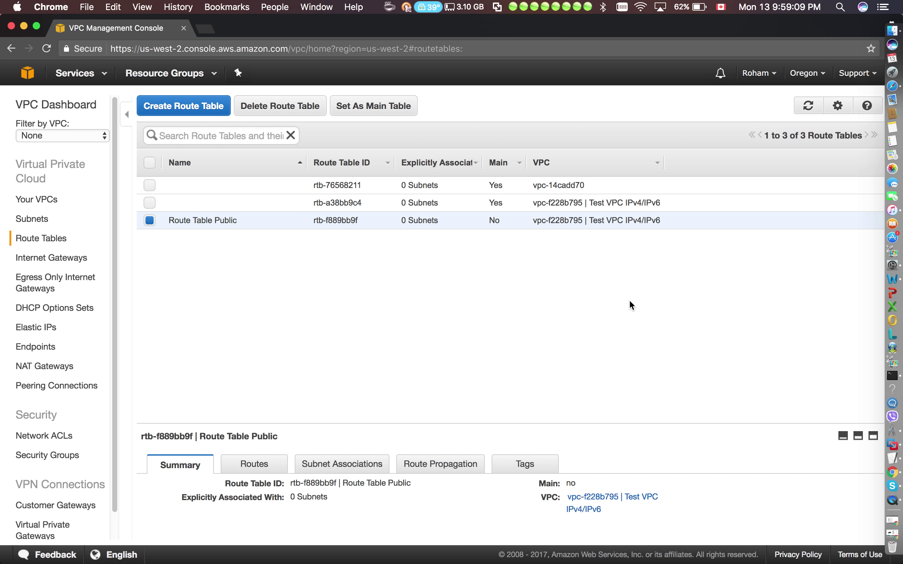
# Explicitly associate Test Public Subnet with Route Table Public.
pyautogui.moveTo(477, 424); pyautogui.dragTo(488, 277)
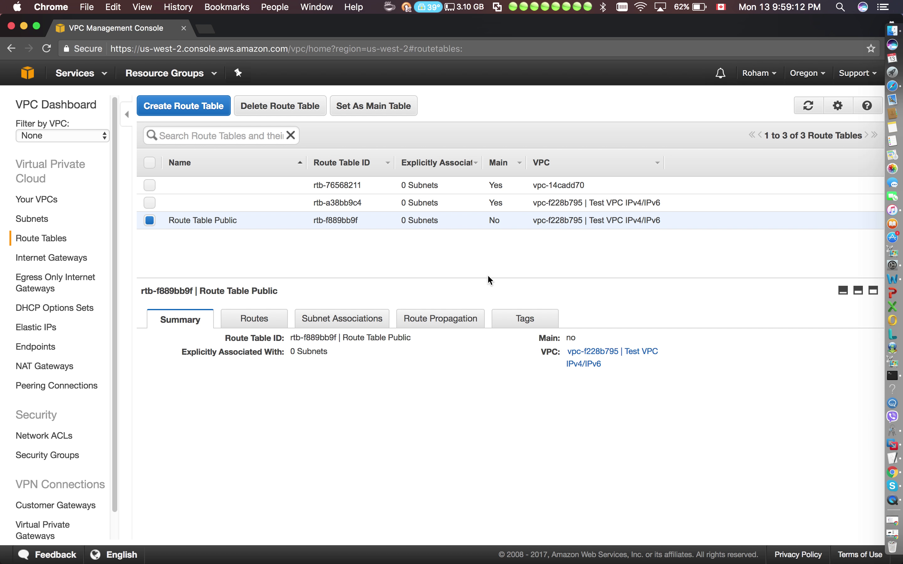
pyautogui.click(372, 310)
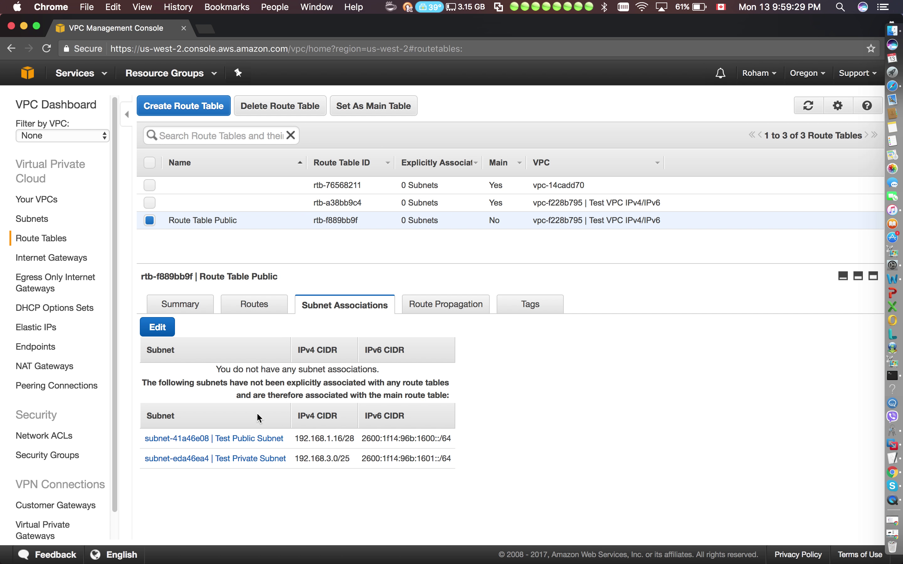
pyautogui.click(169, 330)
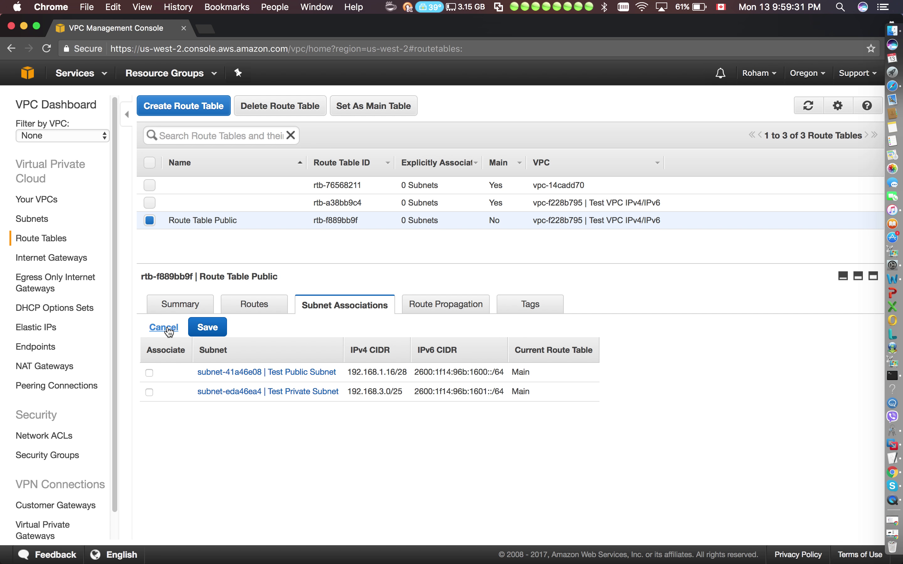
pyautogui.click(148, 373)
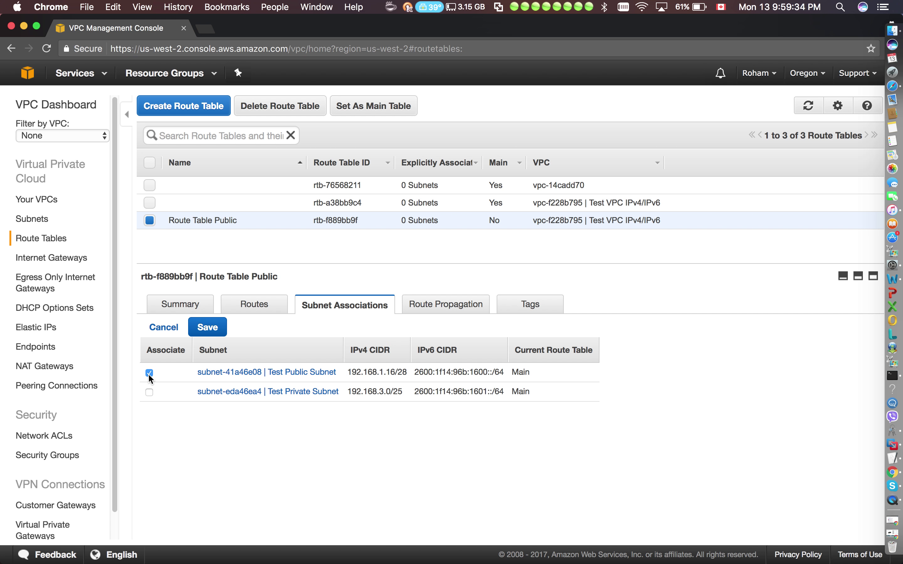
pyautogui.click(208, 328)
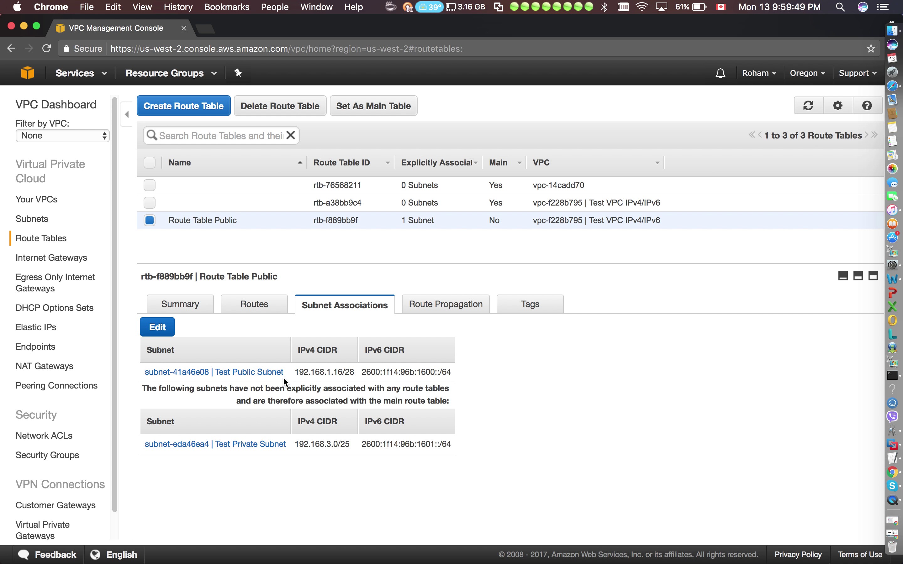
# Add a 0.0.0.0/0 route targeting igw-dc1a3ab8 to Route Table Public.
pyautogui.click(266, 310)
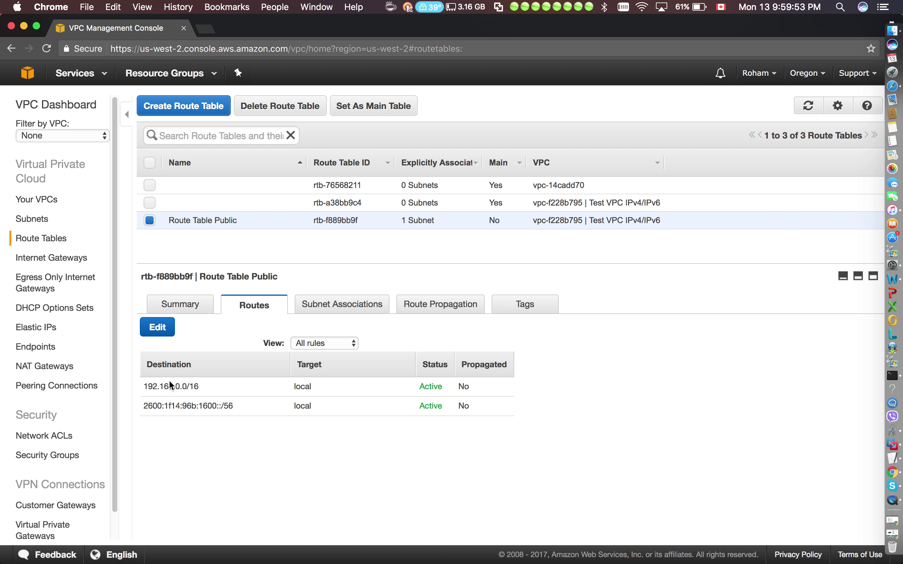
pyautogui.moveTo(212, 387); pyautogui.dragTo(190, 427)
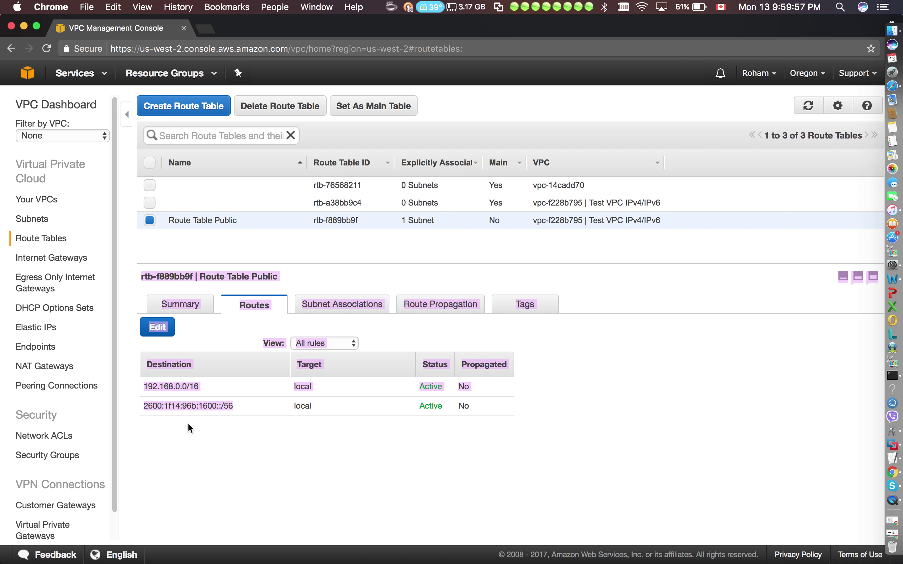
pyautogui.click(189, 428)
pyautogui.click(157, 327)
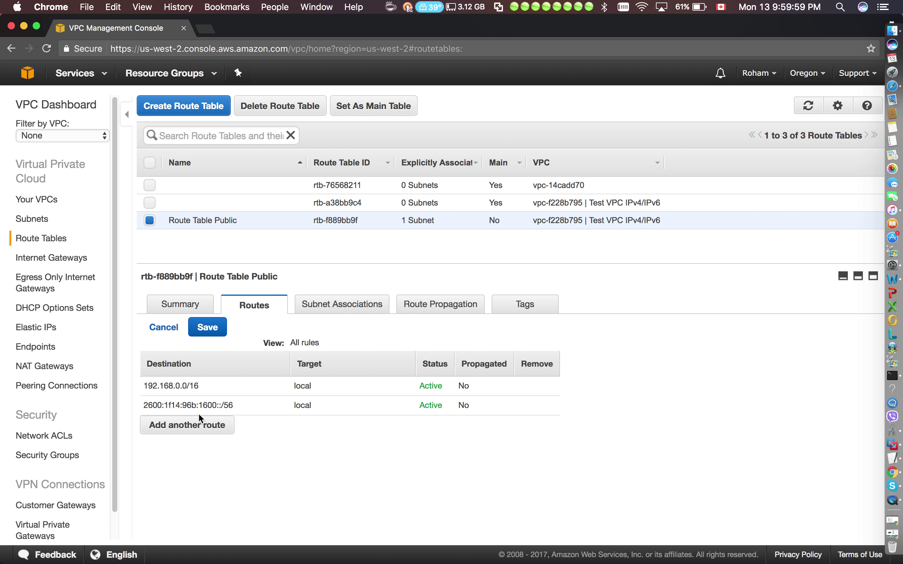
pyautogui.click(182, 431)
pyautogui.click(188, 425)
pyautogui.write('0.0.0.0')
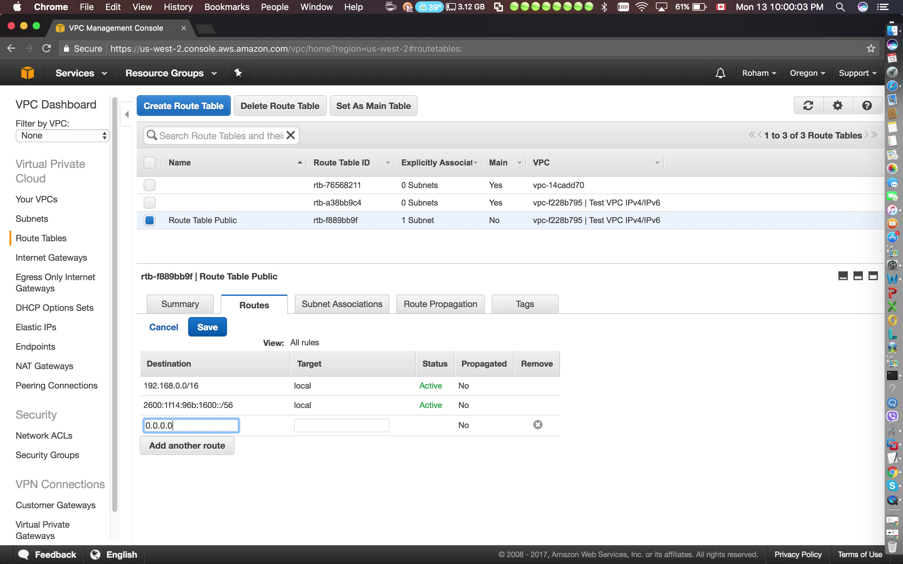
pyautogui.write('/0')
pyautogui.click(329, 431)
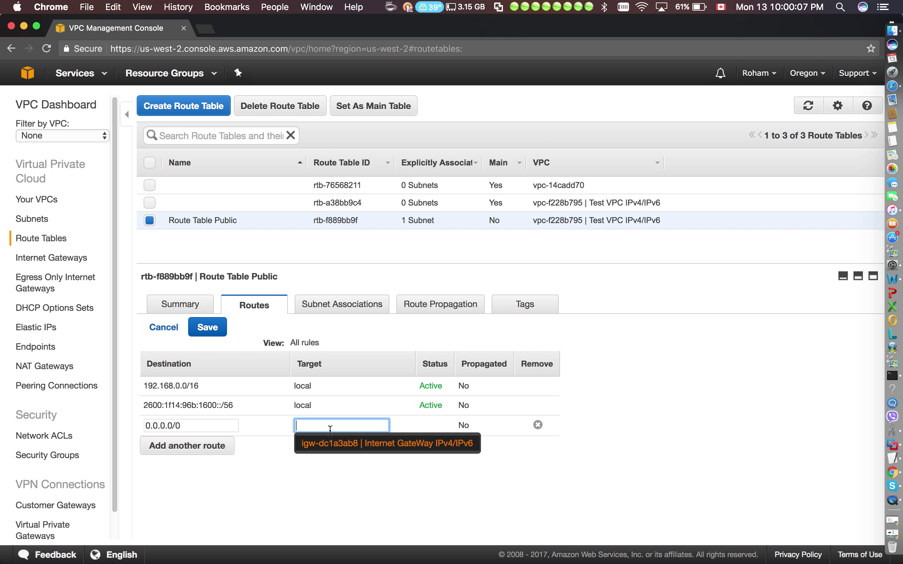
pyautogui.click(342, 445)
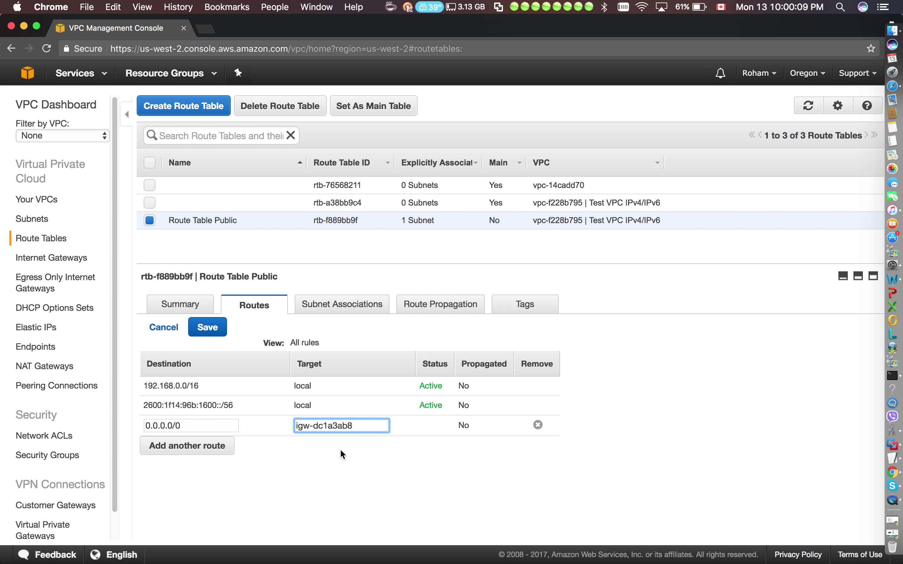
# Add a ::/0 route to igw-dc1a3ab8 and save both routes.
pyautogui.click(228, 448)
pyautogui.write('::/0')
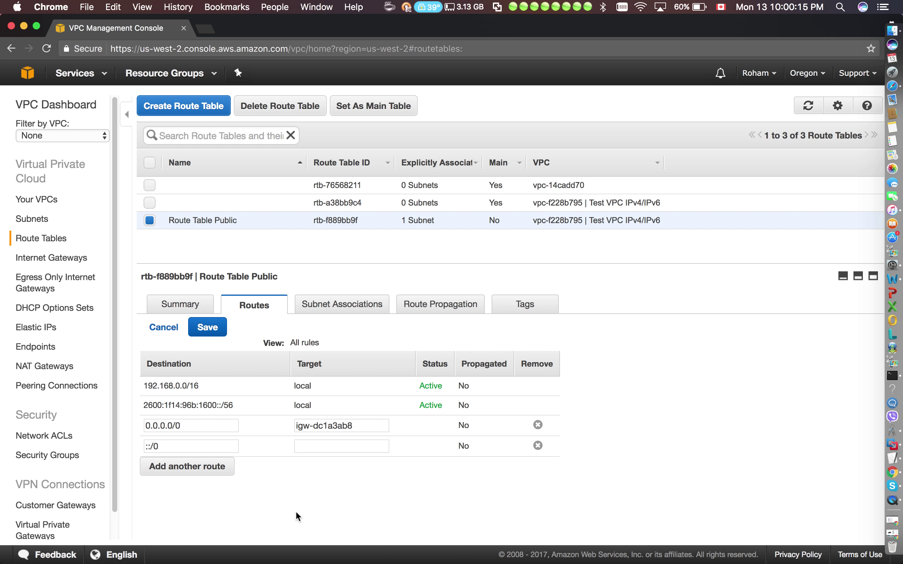
pyautogui.click(334, 449)
pyautogui.click(333, 463)
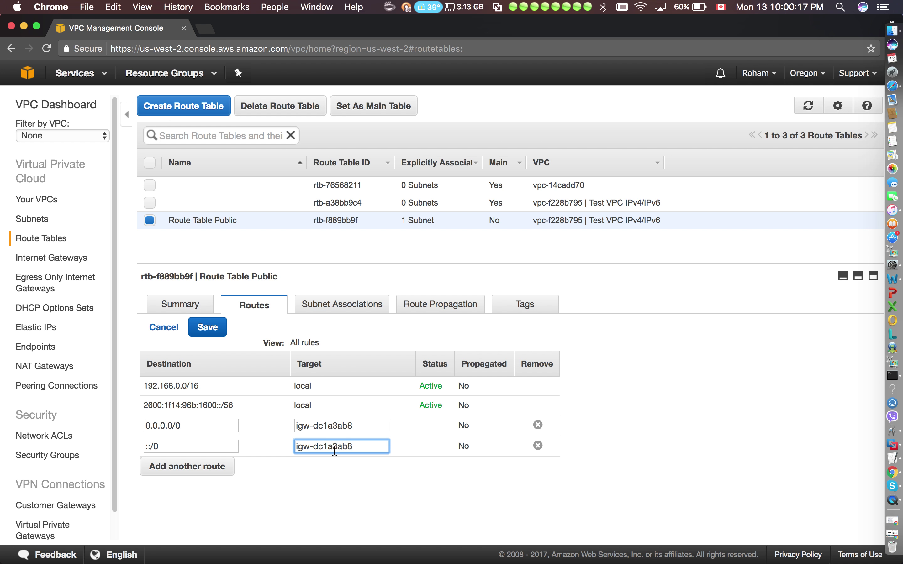
pyautogui.click(217, 337)
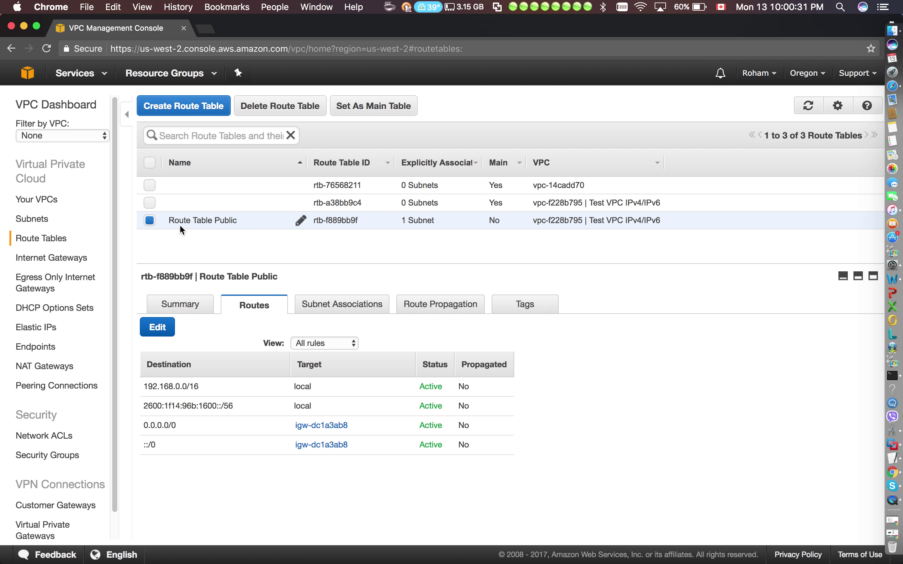
# Add a route table named 'Route Table Private' to Test VPC IPv4/IPv6.
pyautogui.click(183, 112)
pyautogui.click(431, 236)
pyautogui.write('Route ')
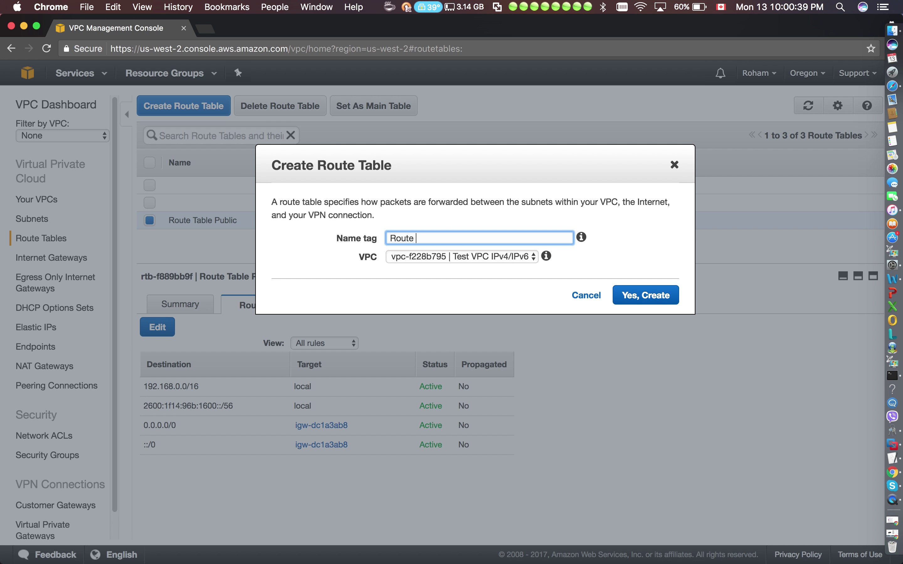
pyautogui.write('Table Private')
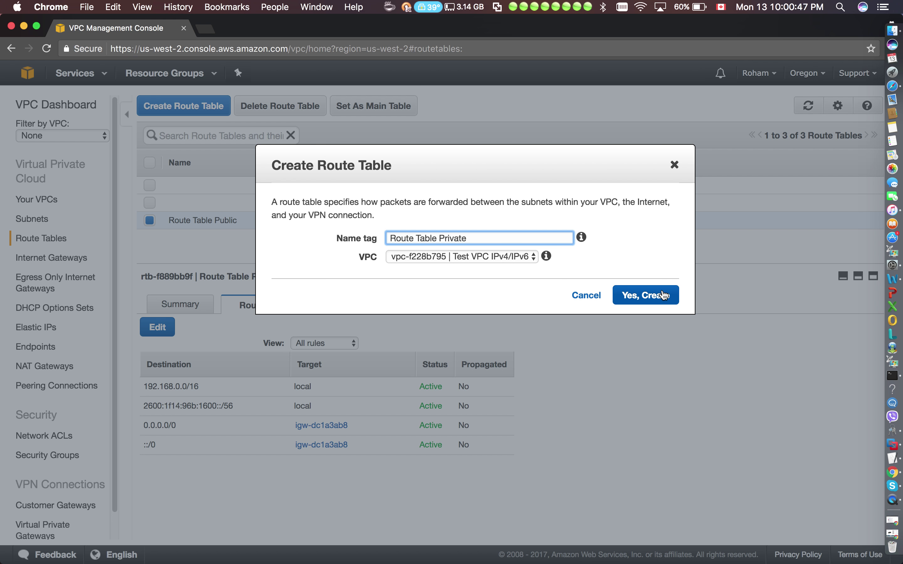
pyautogui.click(663, 295)
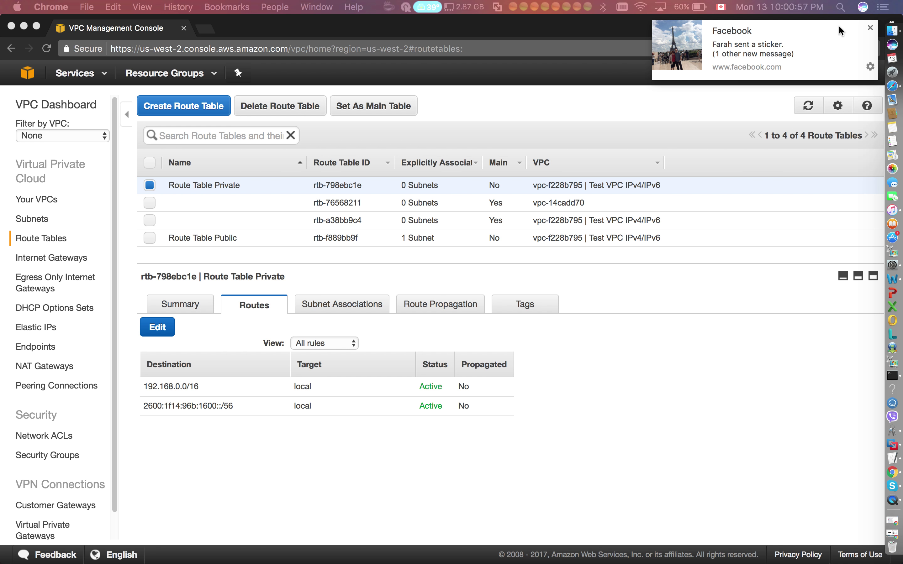
# Dismiss the notification banner and show the empty NAT Gateways list.
pyautogui.click(870, 29)
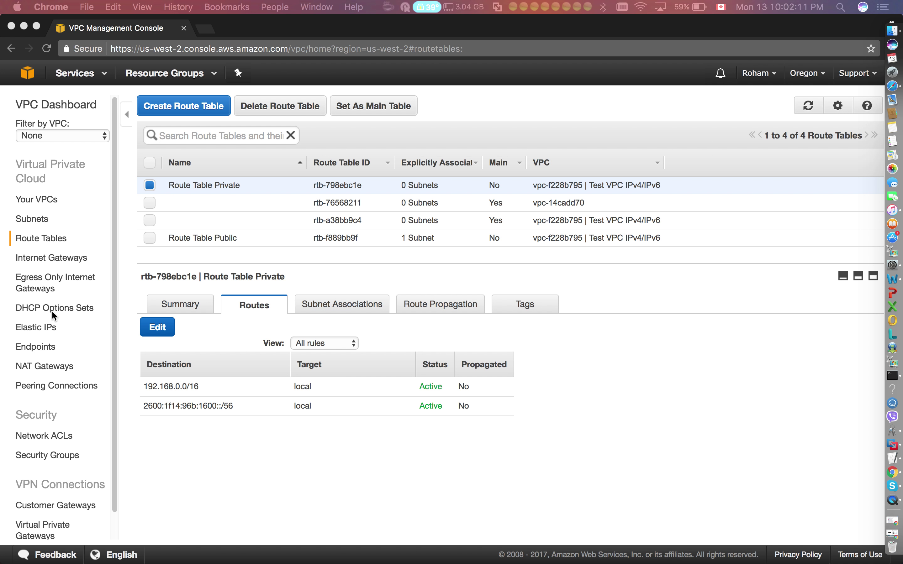
pyautogui.click(45, 366)
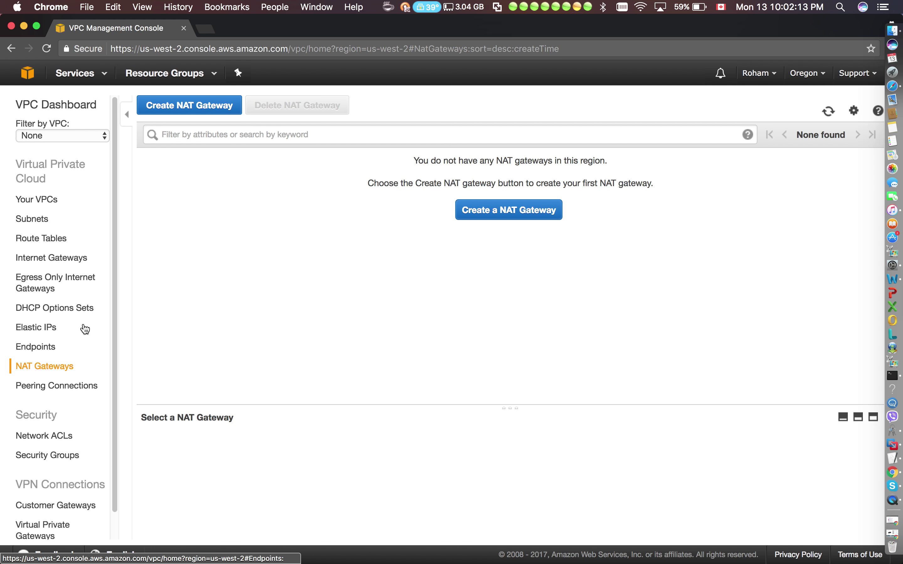
# Create a NAT gateway in Test Public Subnet (subnet-41a46e08) with new Elastic IP 35.167.126.27.
pyautogui.click(540, 220)
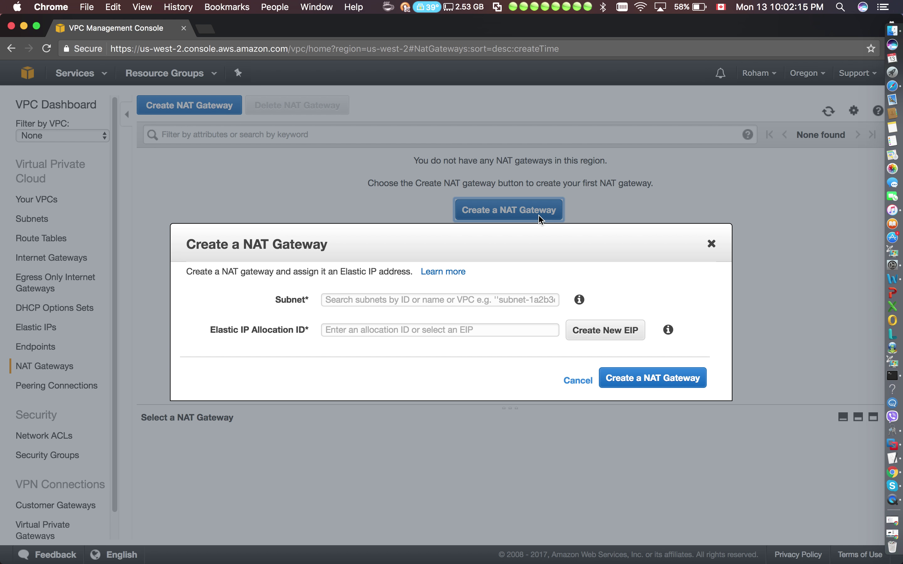
pyautogui.click(441, 301)
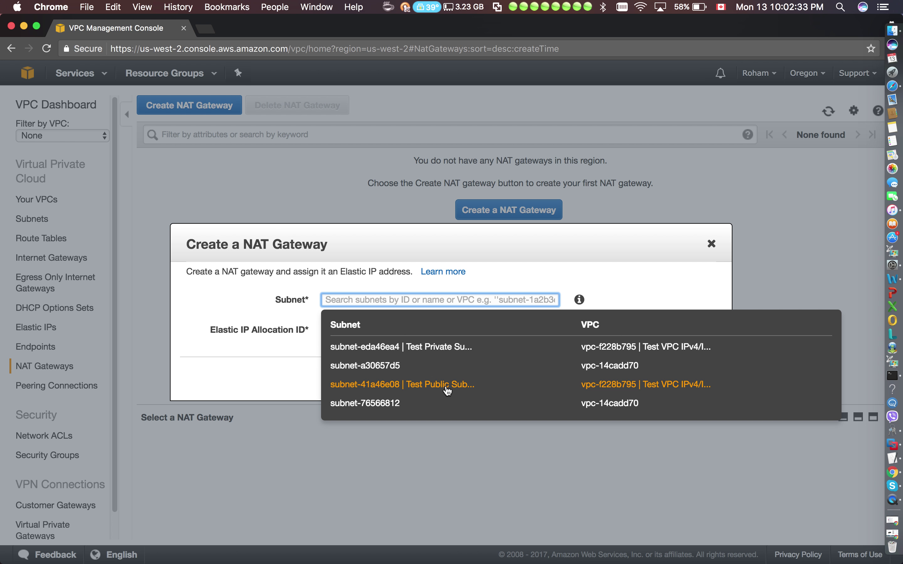
pyautogui.click(447, 386)
pyautogui.click(488, 331)
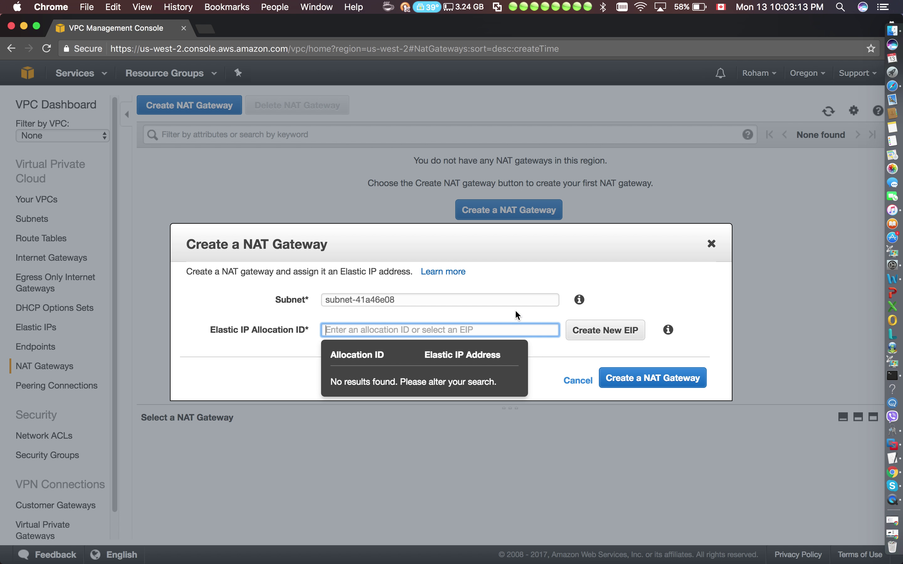
pyautogui.click(579, 328)
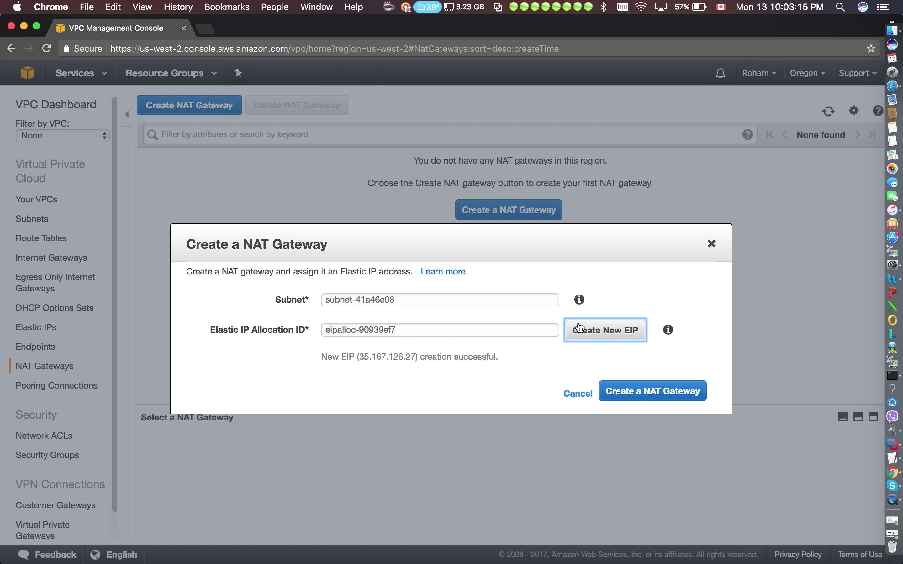
pyautogui.click(512, 331)
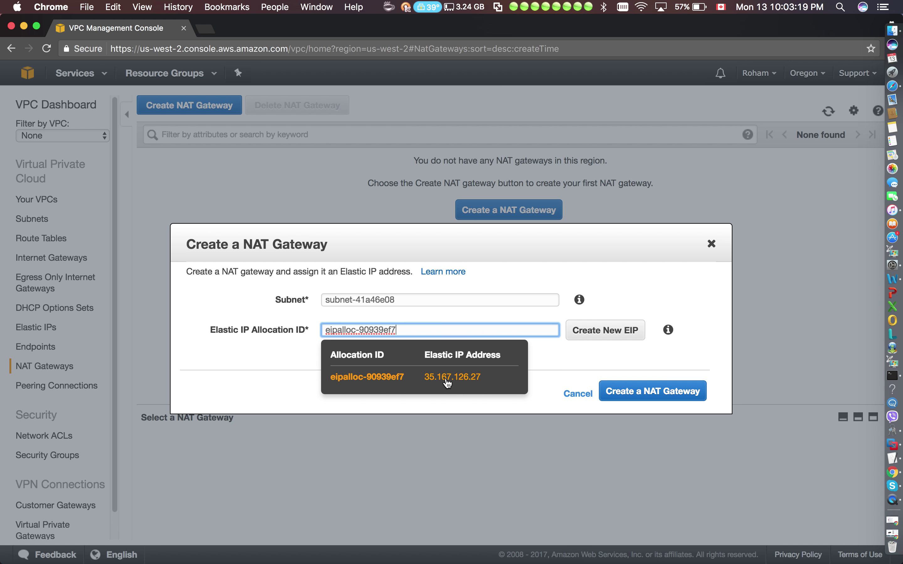
pyautogui.click(536, 368)
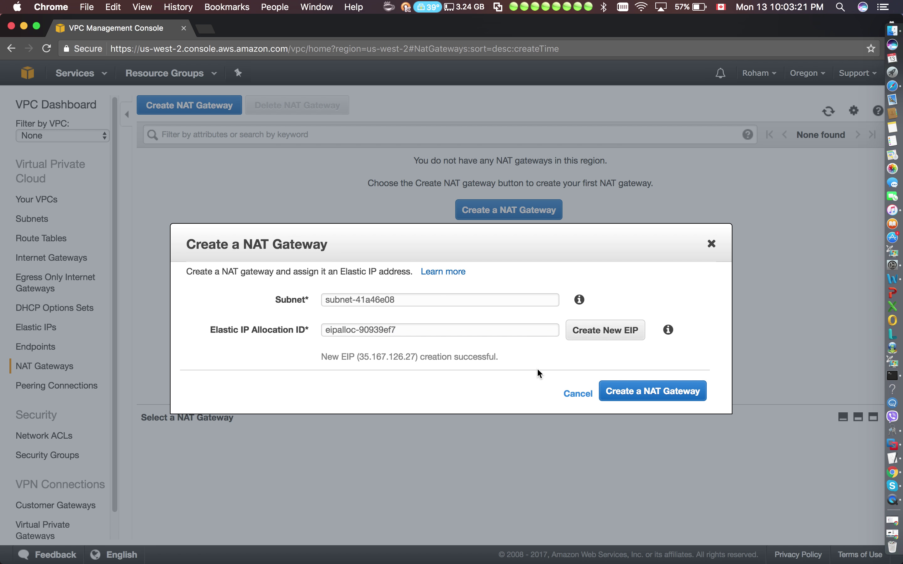
pyautogui.click(657, 394)
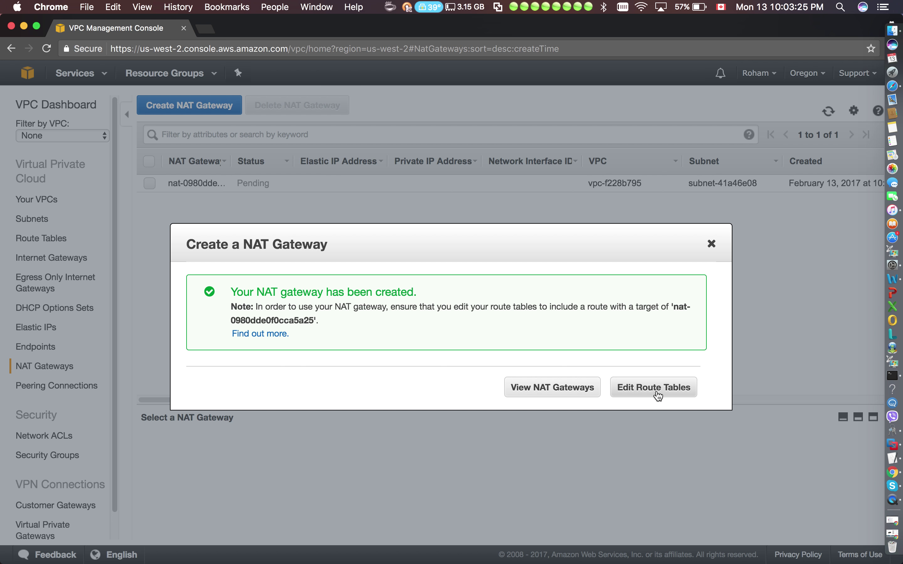
pyautogui.click(582, 393)
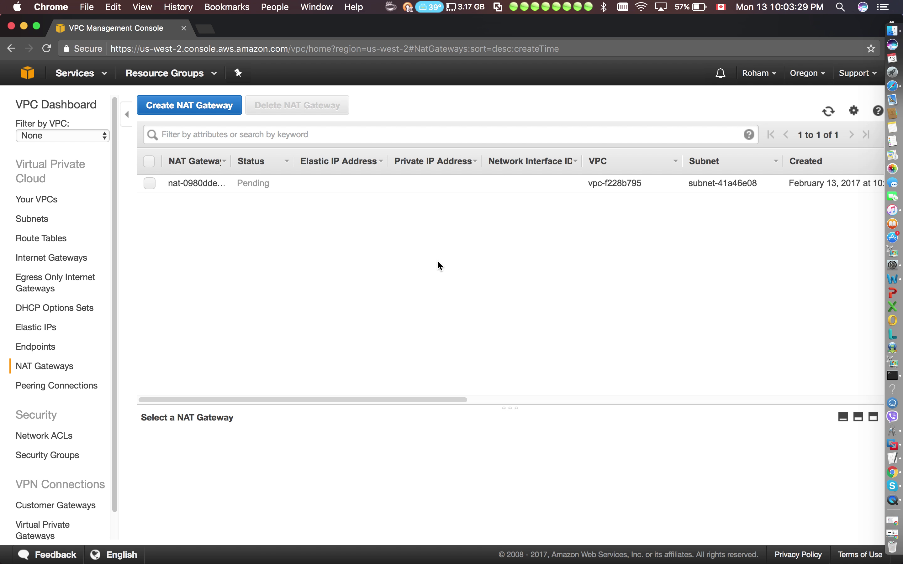
# Check the new NAT gateway's Pending status, then view the empty Egress Only Internet Gateways list.
pyautogui.click(517, 400)
pyautogui.moveTo(518, 400); pyautogui.dragTo(143, 370)
pyautogui.click(256, 181)
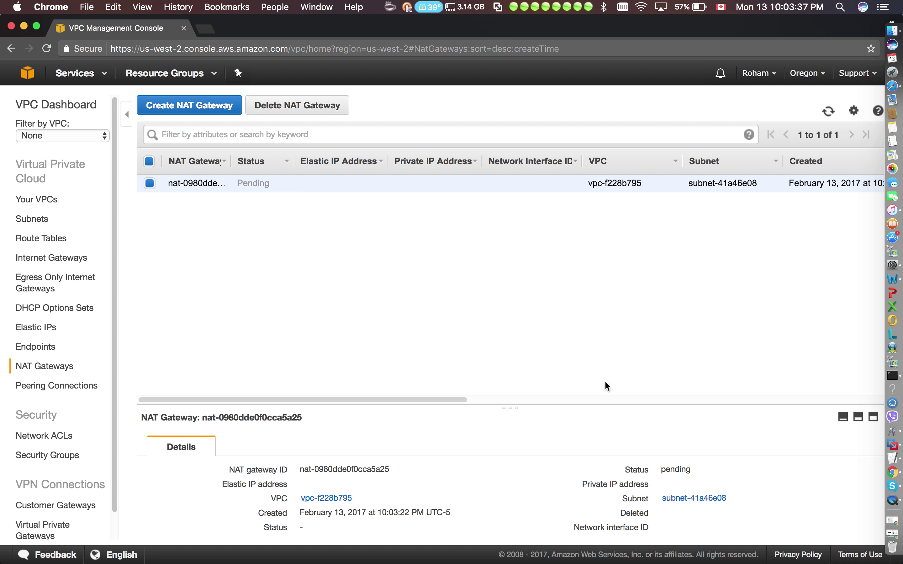
pyautogui.moveTo(696, 472); pyautogui.dragTo(654, 470)
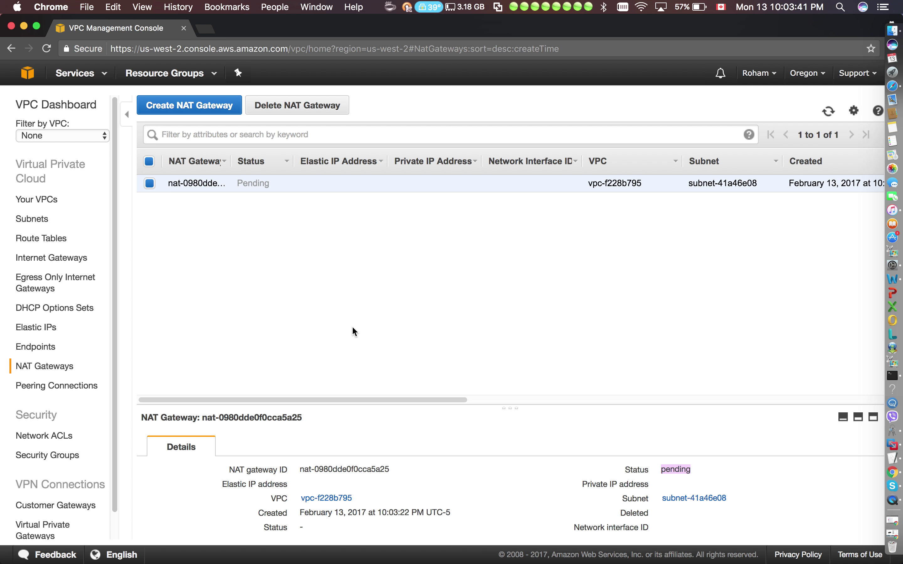
pyautogui.click(214, 308)
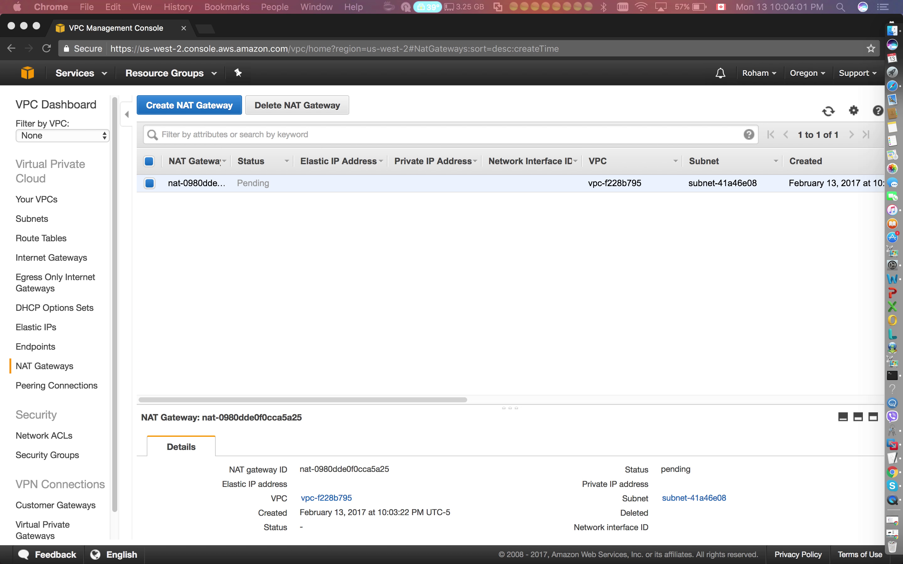
pyautogui.click(60, 284)
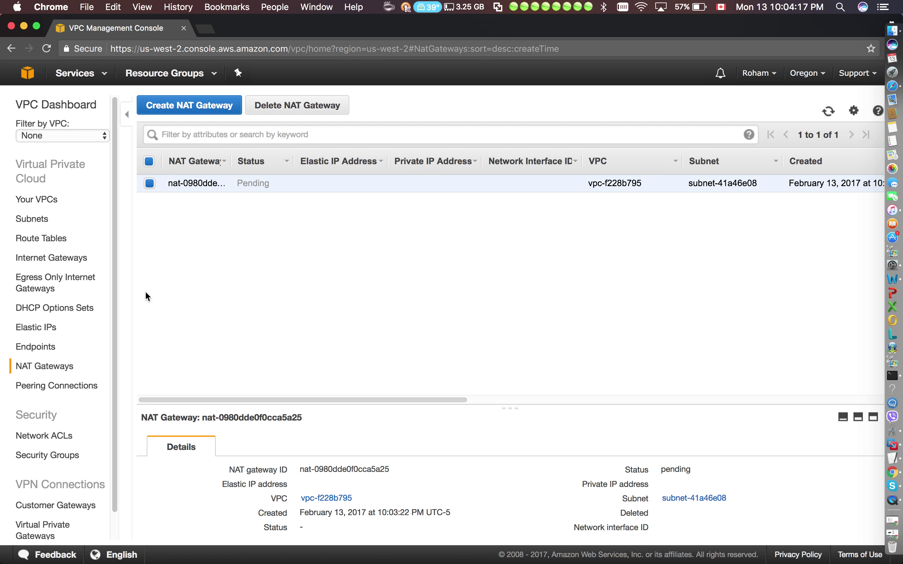
pyautogui.click(62, 285)
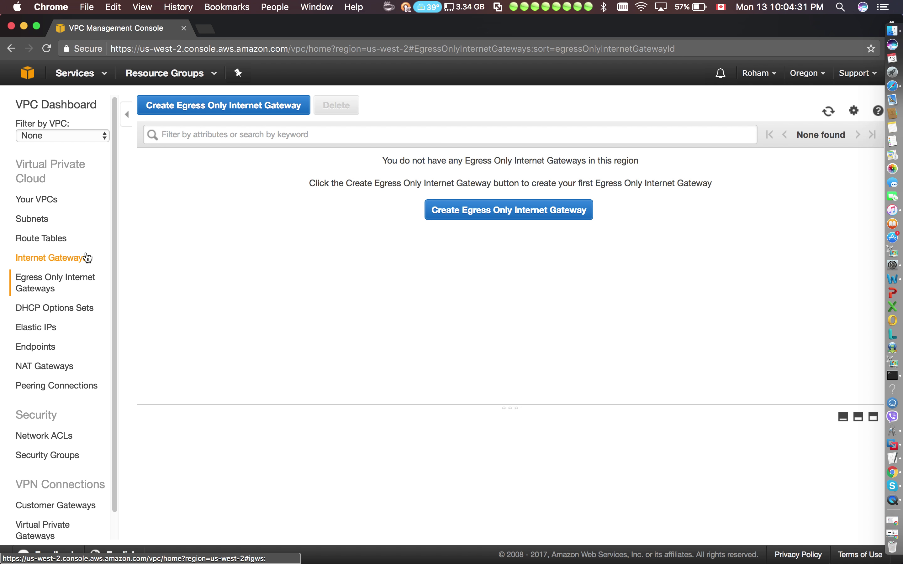
# Review the pending NAT gateway's details, including private IP 192.168.1.23.
pyautogui.click(55, 369)
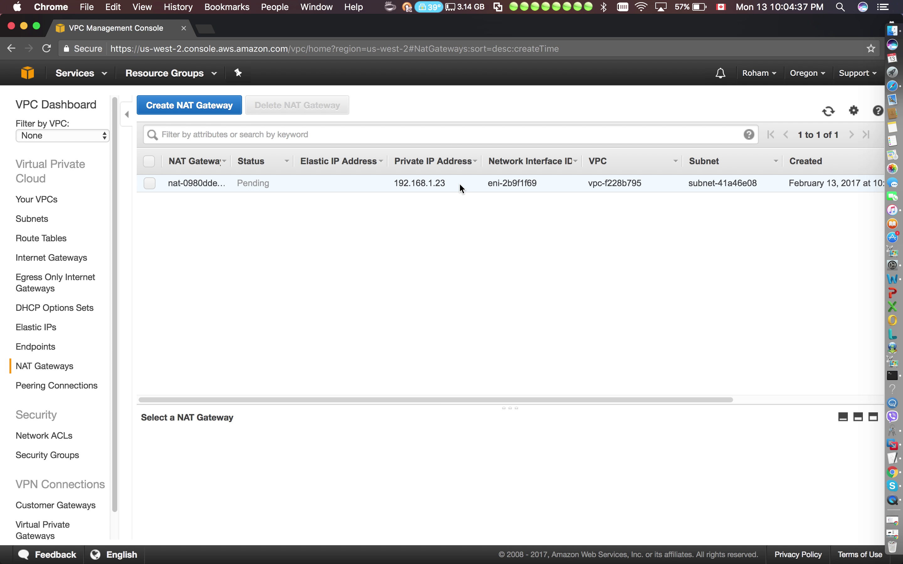
pyautogui.moveTo(451, 183)
pyautogui.mouseDown()
pyautogui.moveTo(389, 183)
pyautogui.moveTo(450, 187)
pyautogui.mouseUp()
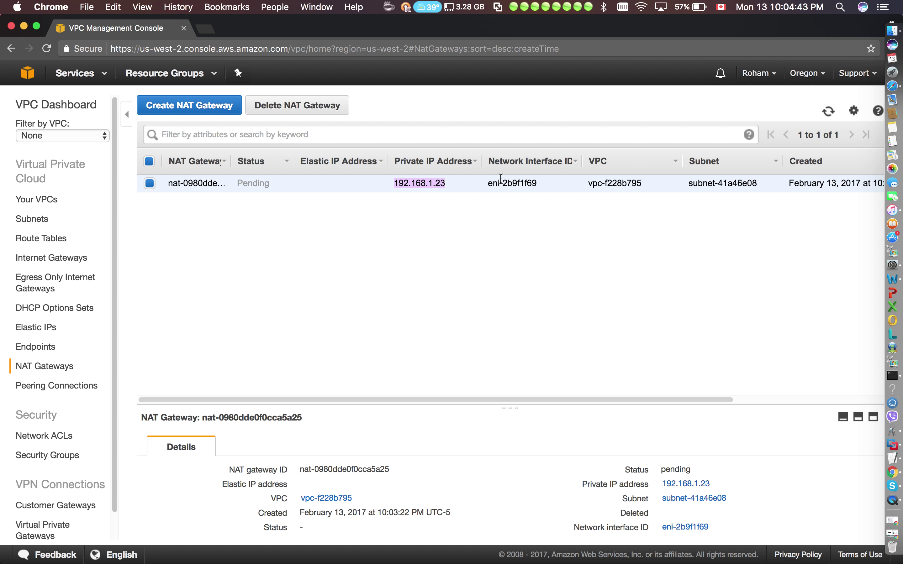
pyautogui.click(488, 184)
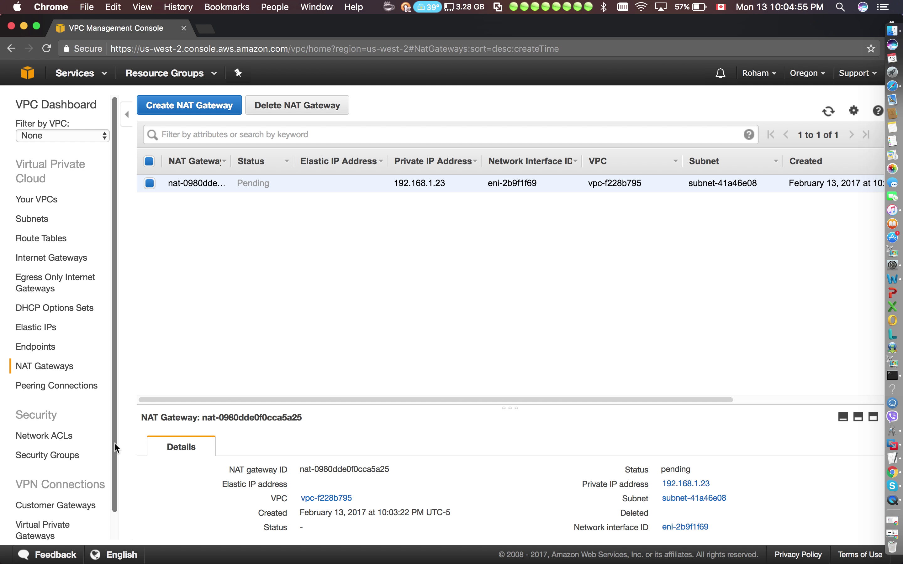
pyautogui.moveTo(116, 447); pyautogui.dragTo(114, 488)
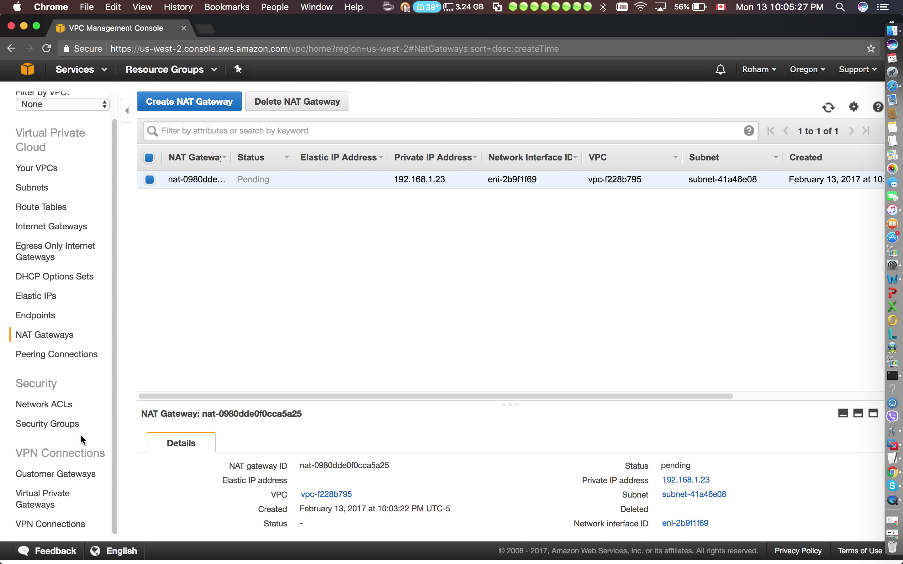
pyautogui.scroll(1, 93, 391)
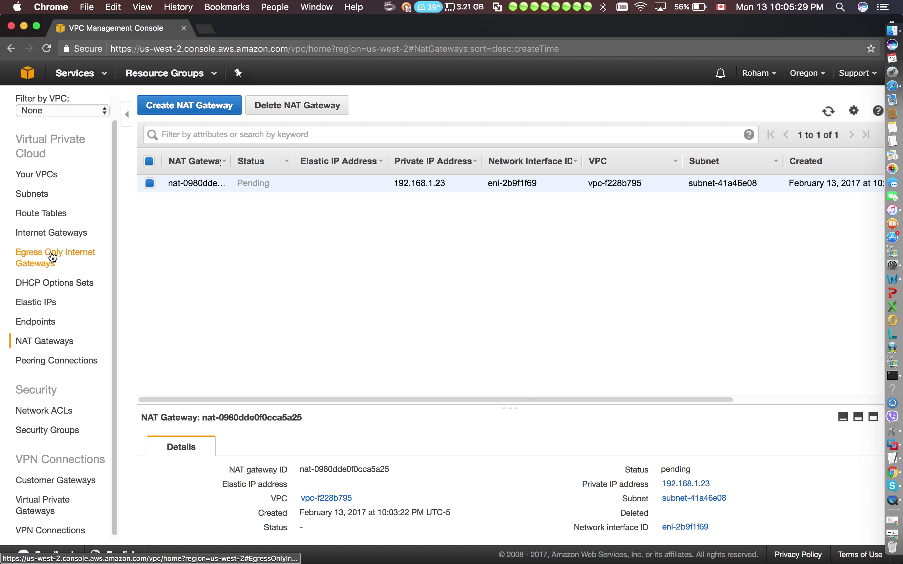
# Add a 0.0.0.0/0 route to Route Table Private targeting NAT gateway nat-0980dde0f0cca5a25.
pyautogui.click(53, 216)
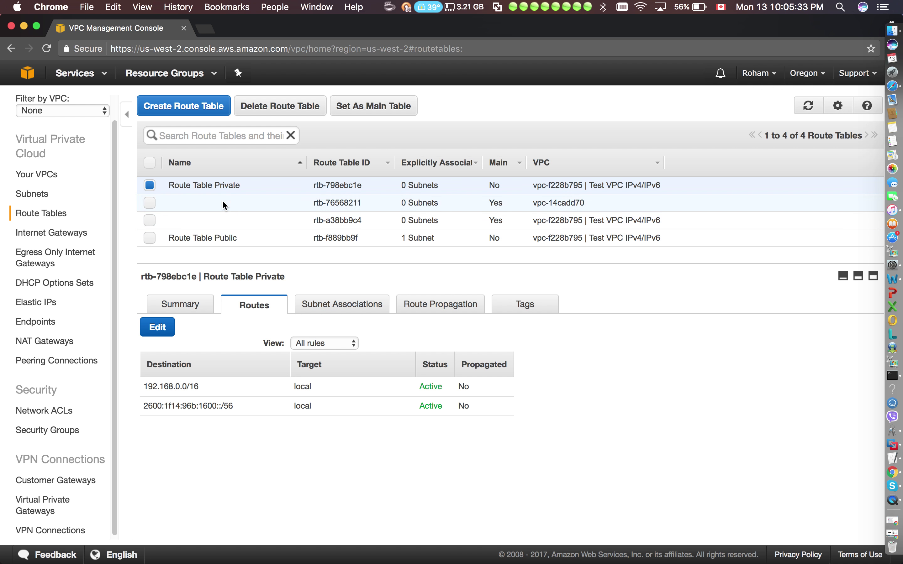
pyautogui.click(162, 341)
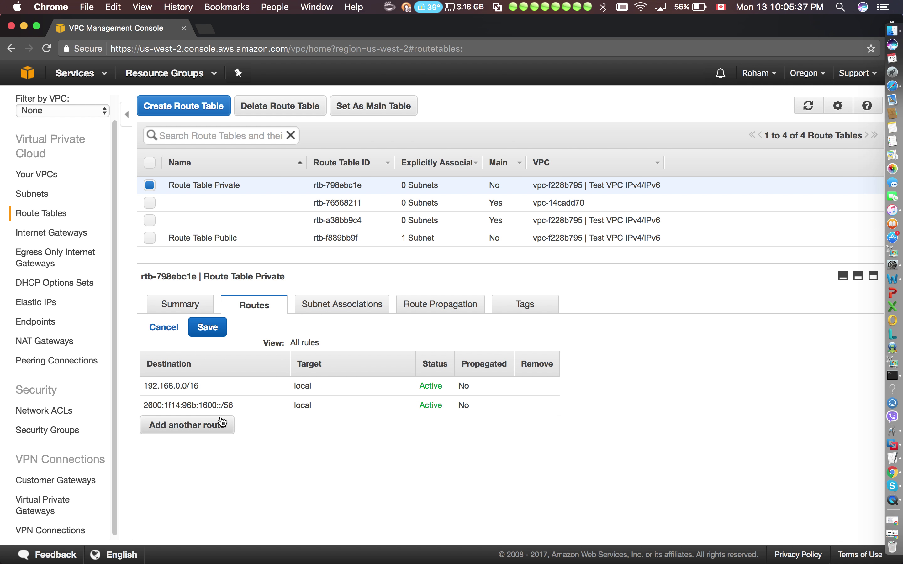
pyautogui.click(223, 423)
pyautogui.click(314, 423)
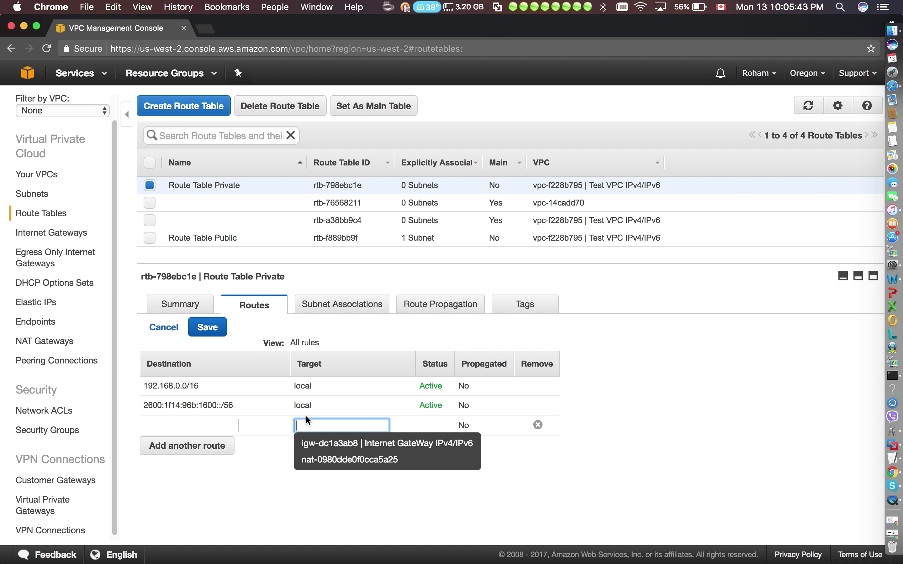
pyautogui.click(236, 425)
pyautogui.write('0.')
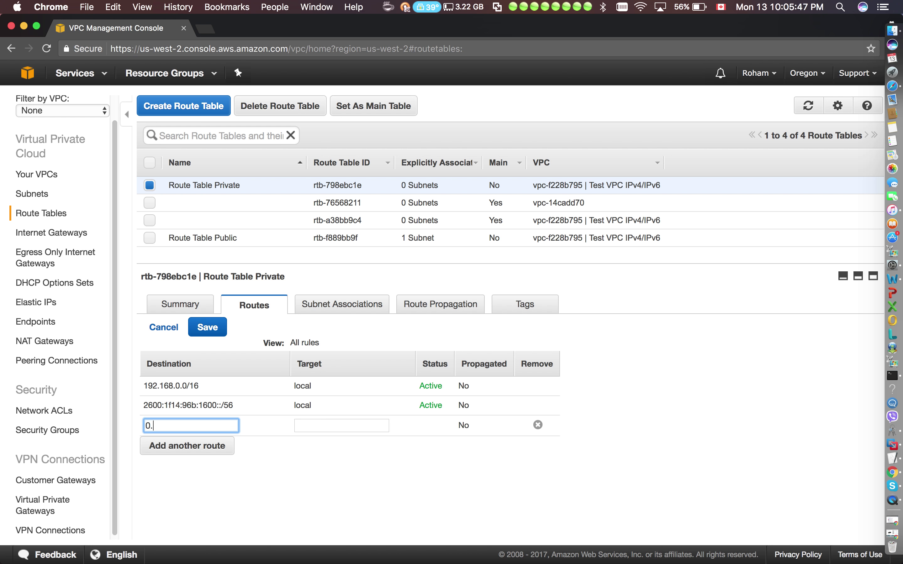
pyautogui.write('0.0.0/0')
pyautogui.click(328, 425)
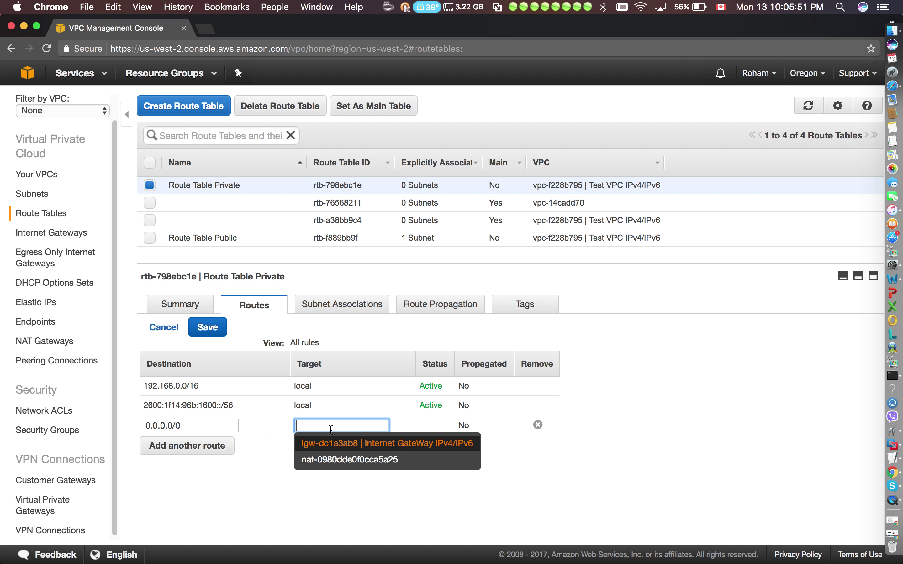
pyautogui.click(333, 461)
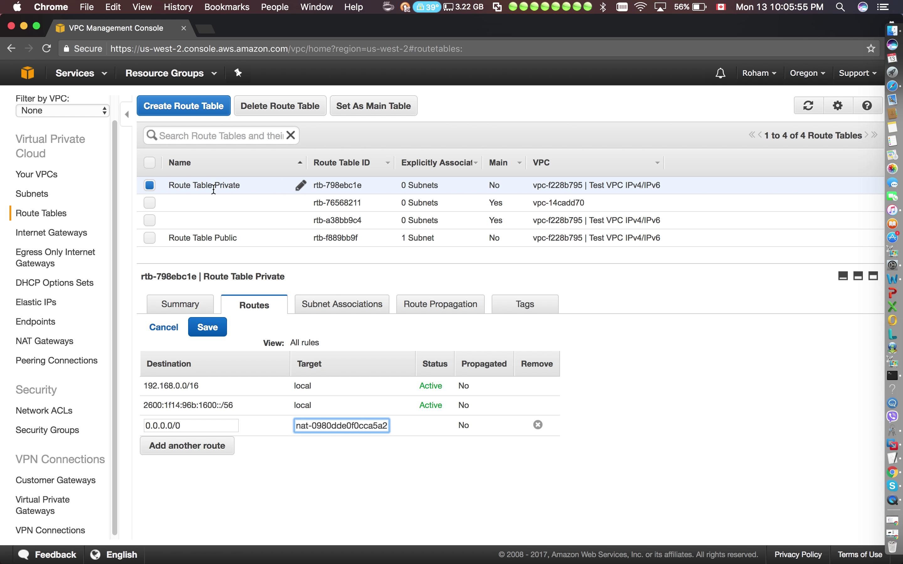
pyautogui.click(213, 329)
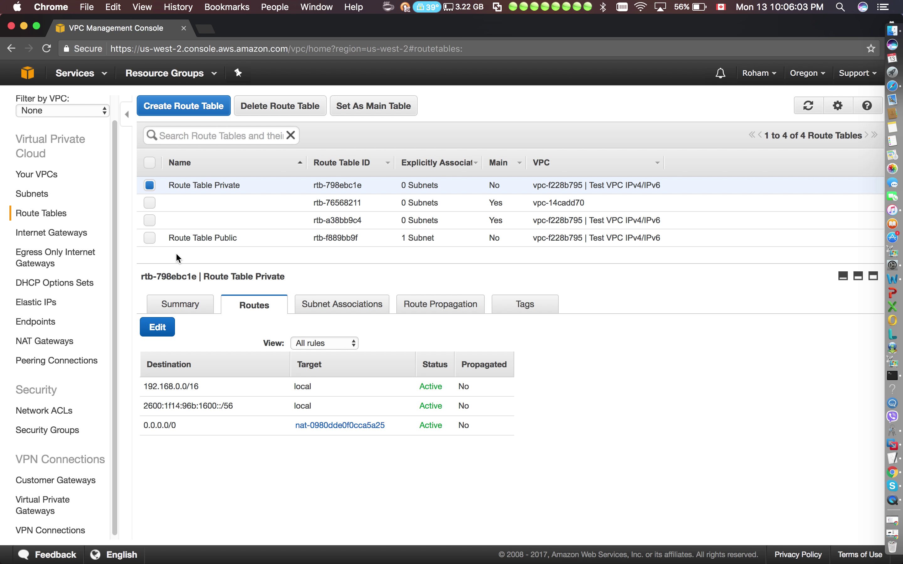
pyautogui.moveTo(113, 255); pyautogui.dragTo(113, 268)
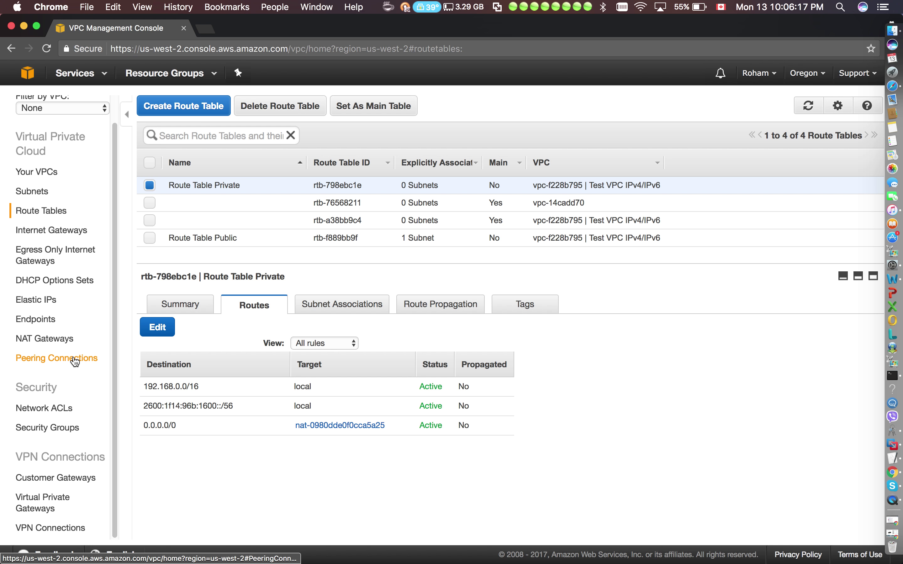
# Browse the Elastic IPs list and look at its Actions menu without choosing anything.
pyautogui.click(51, 306)
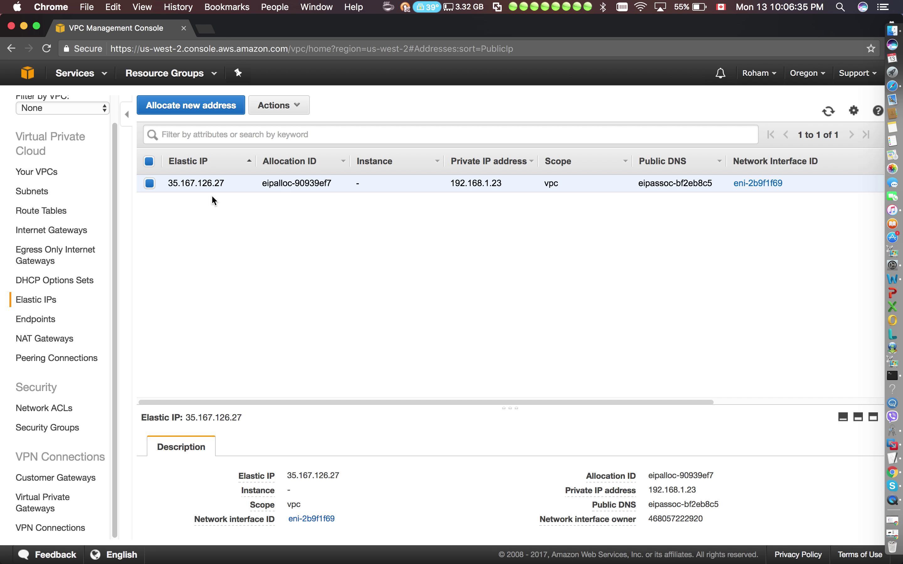
pyautogui.click(273, 111)
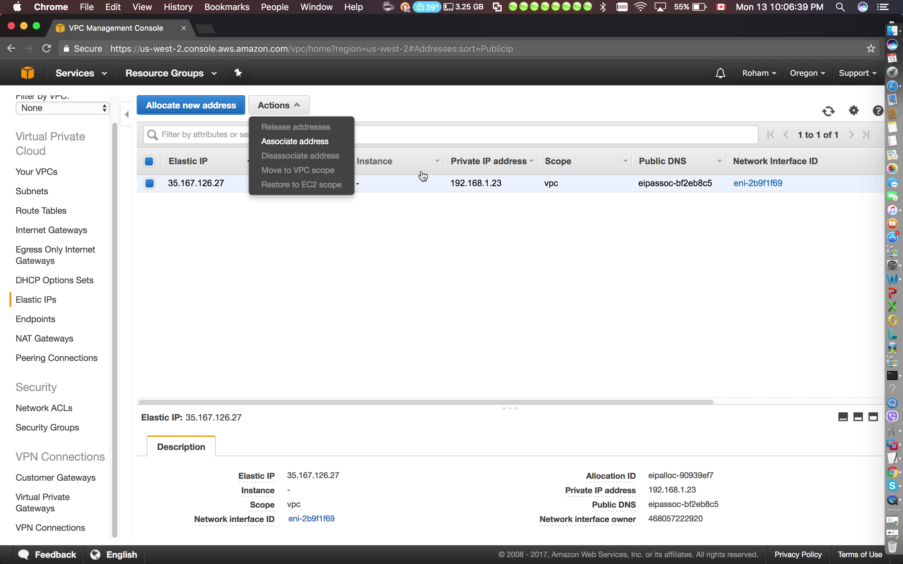
pyautogui.click(604, 211)
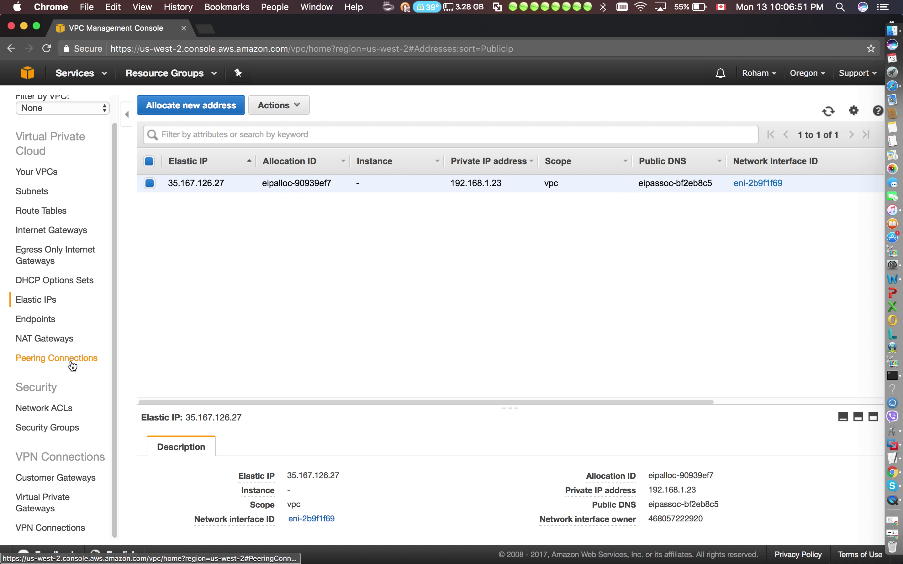
# Check the Peering Connections and Your VPCs lists, then return to the AWS console home.
pyautogui.click(72, 365)
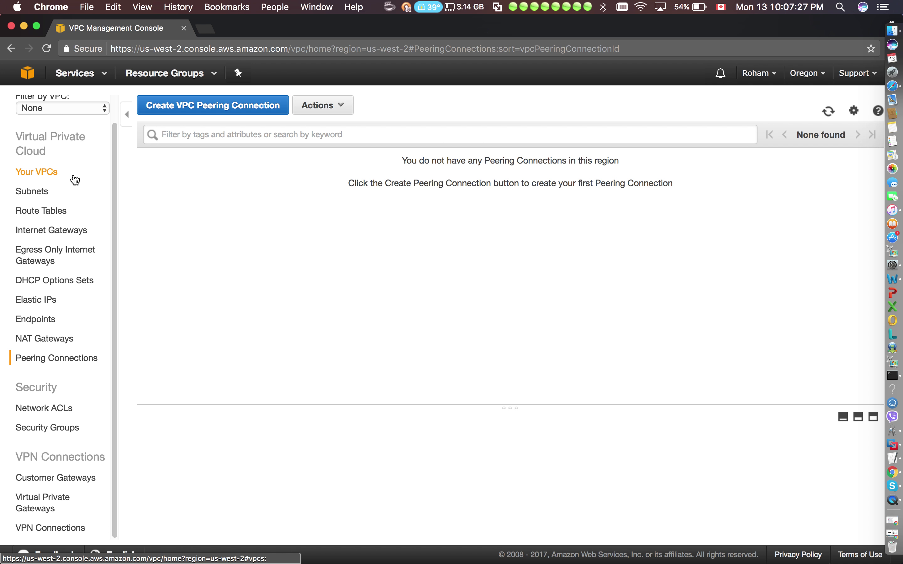
pyautogui.click(70, 180)
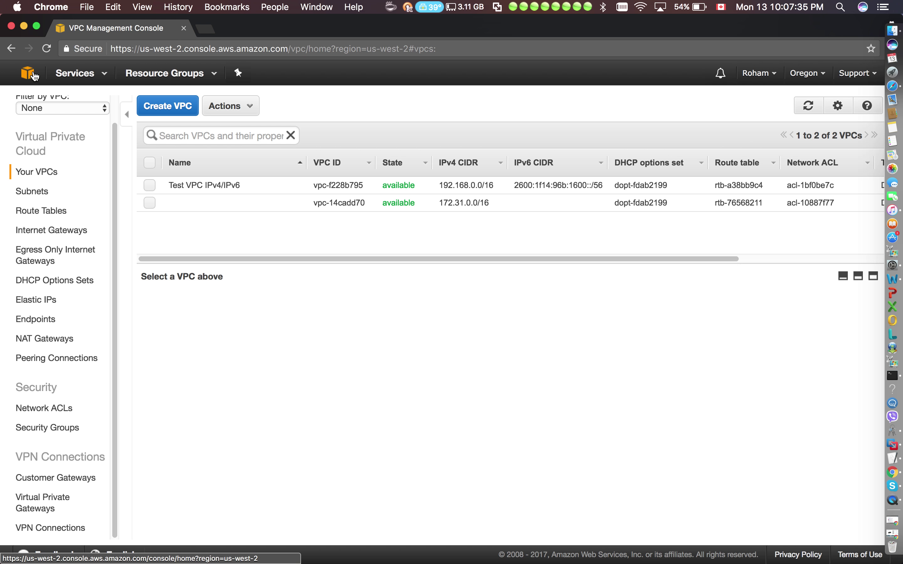
pyautogui.click(29, 73)
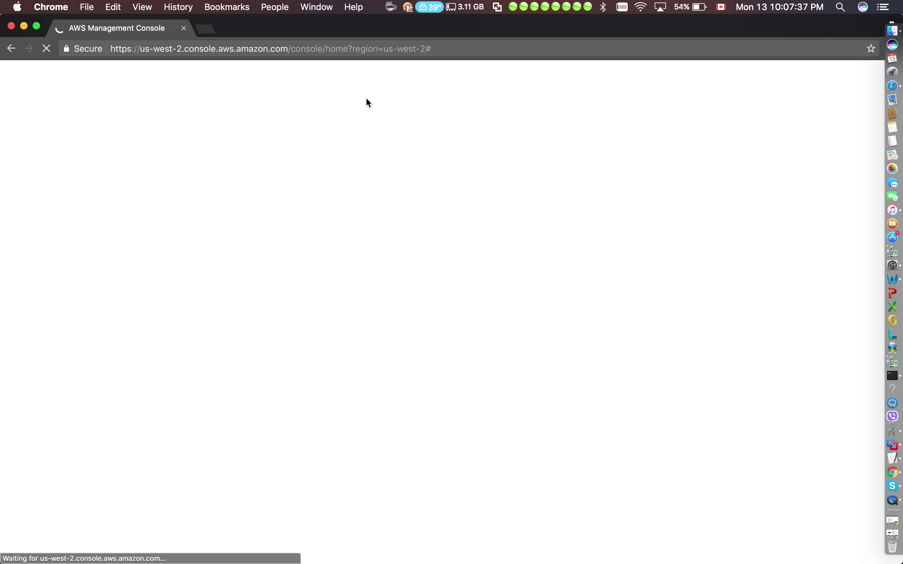
# Begin an EC2 instance launch using the Red Hat AMI on t2.micro.
pyautogui.click(284, 192)
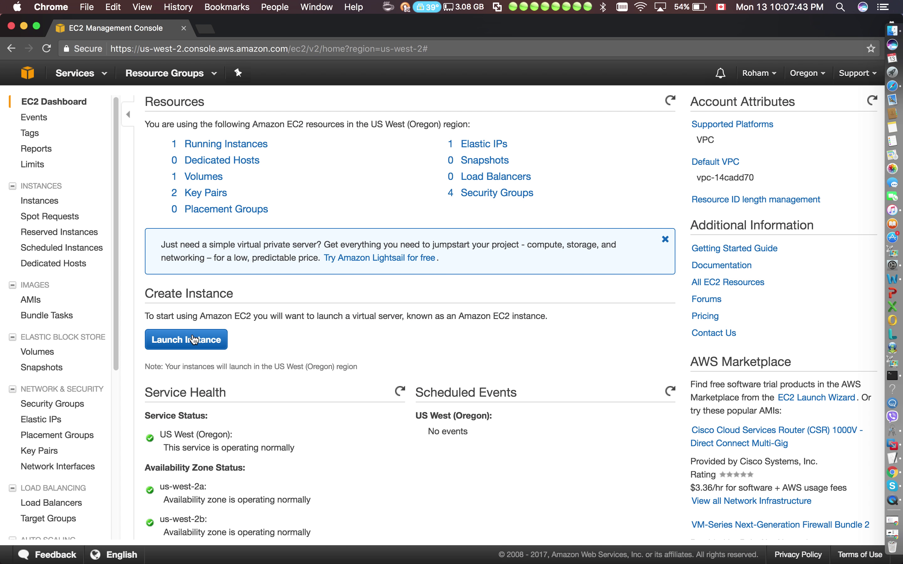
pyautogui.click(190, 340)
pyautogui.click(832, 288)
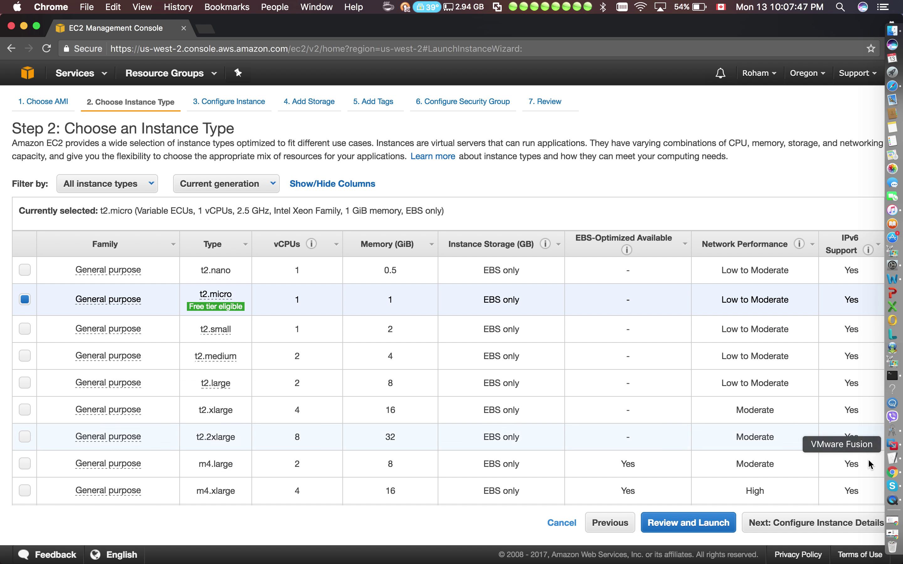
pyautogui.click(842, 523)
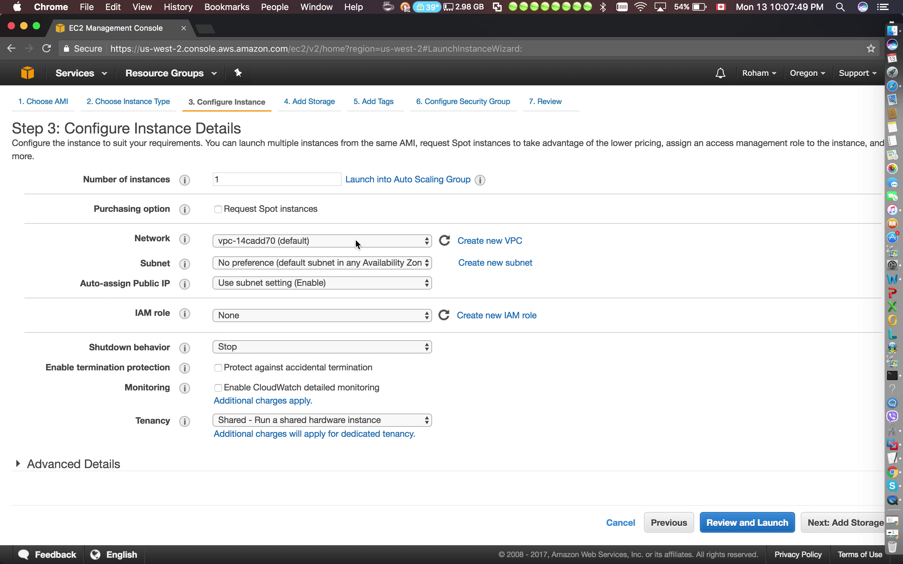
# Place the instance in Test VPC IPv4/IPv6's Test Public Subnet with public IPv4 and IPv6 auto-assigned.
pyautogui.click(321, 240)
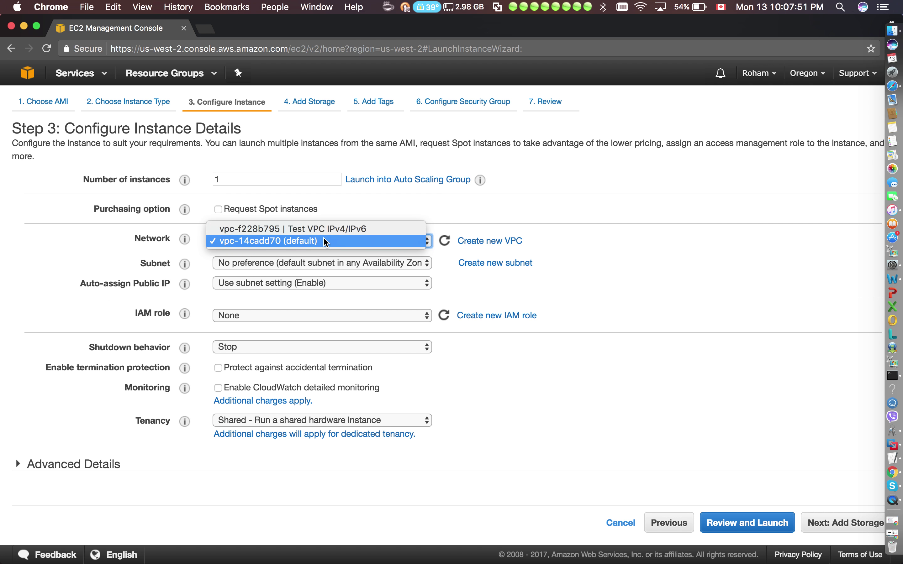
pyautogui.click(300, 229)
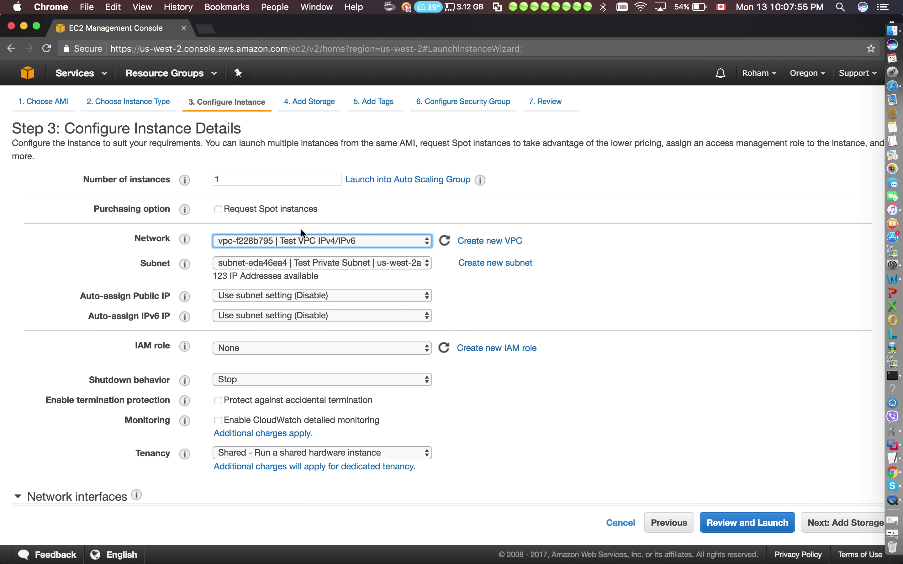
pyautogui.click(275, 263)
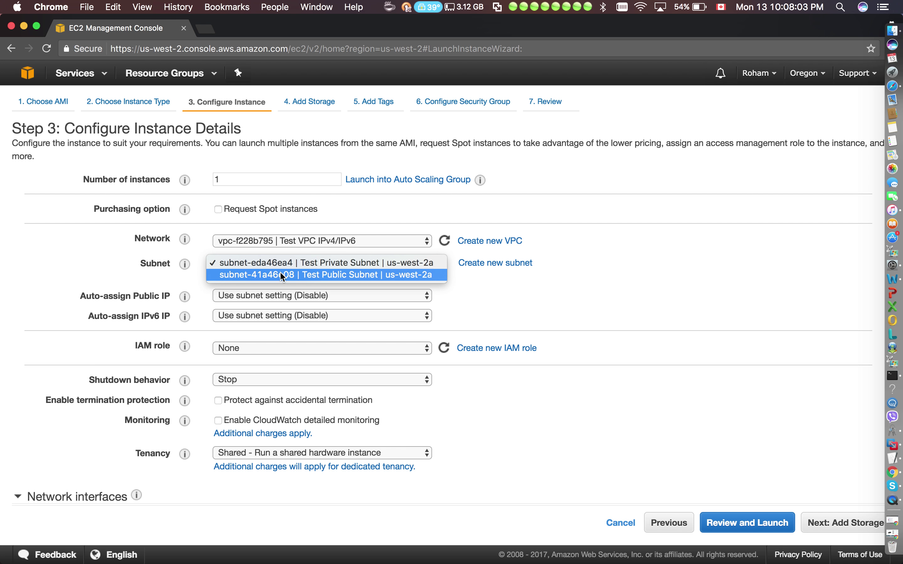
pyautogui.click(280, 274)
pyautogui.click(252, 294)
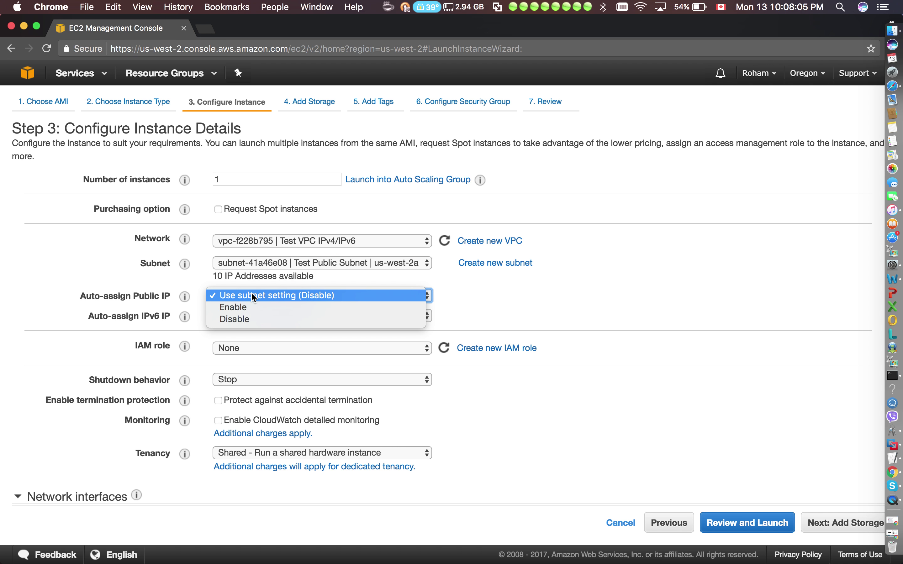
pyautogui.click(235, 308)
pyautogui.click(241, 314)
pyautogui.click(244, 327)
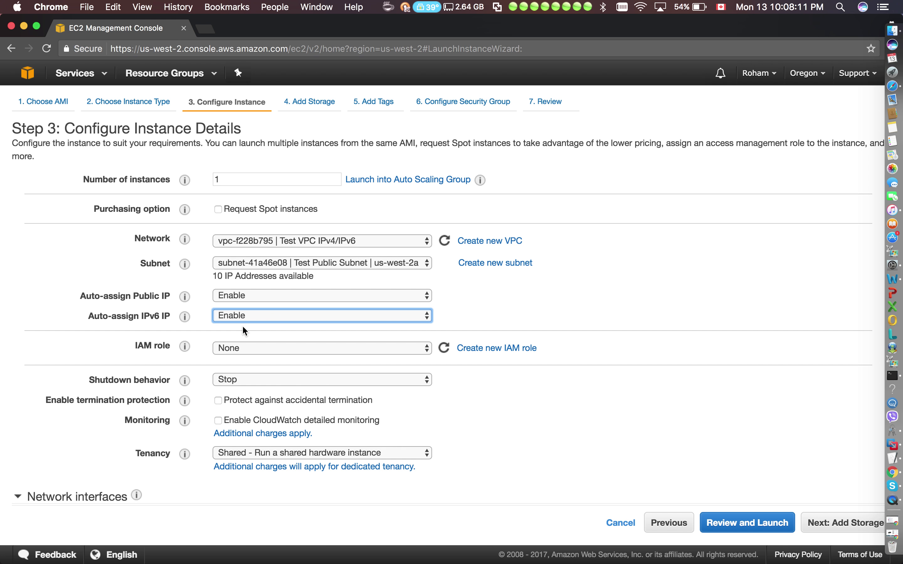